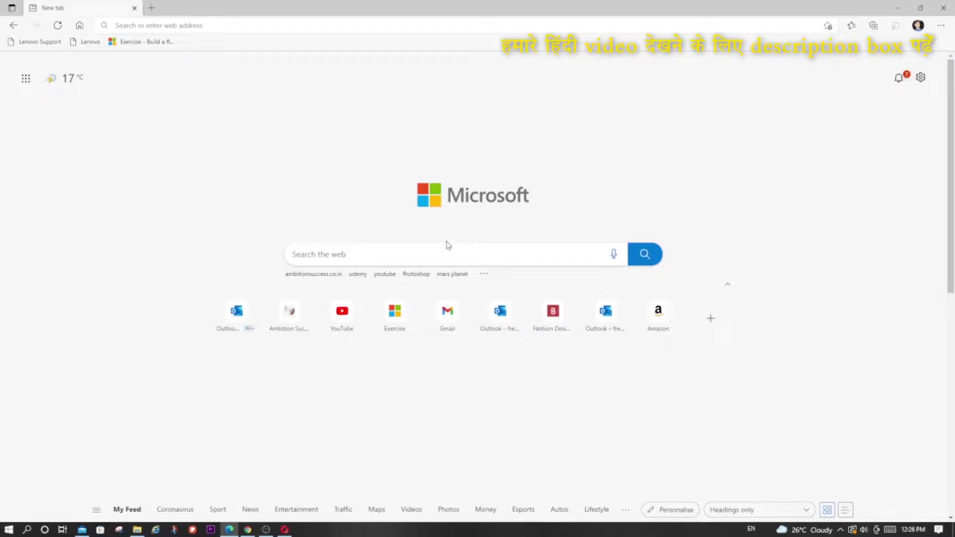
- Go to ambitionsuccess.co.in and open its Contact Us page with the request form
click(328, 25)
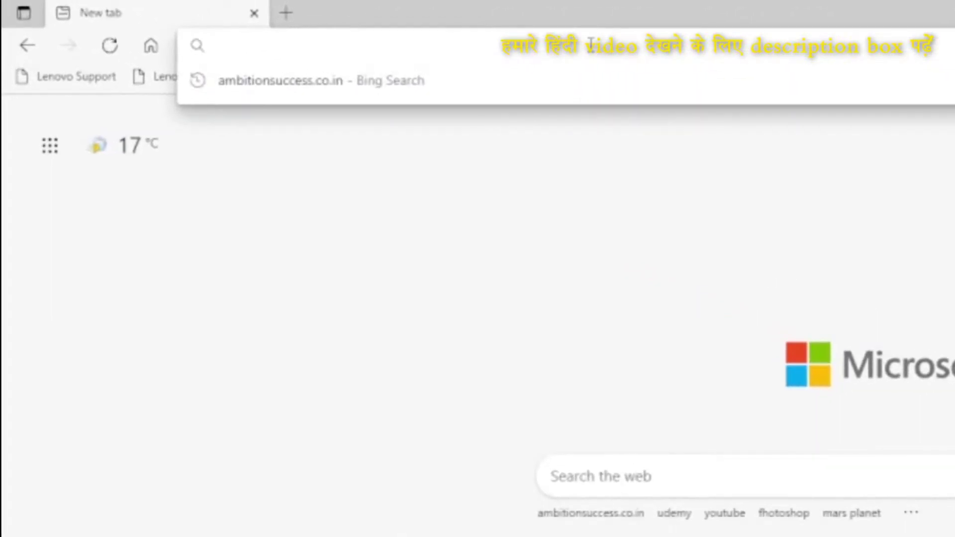
text(ambition)
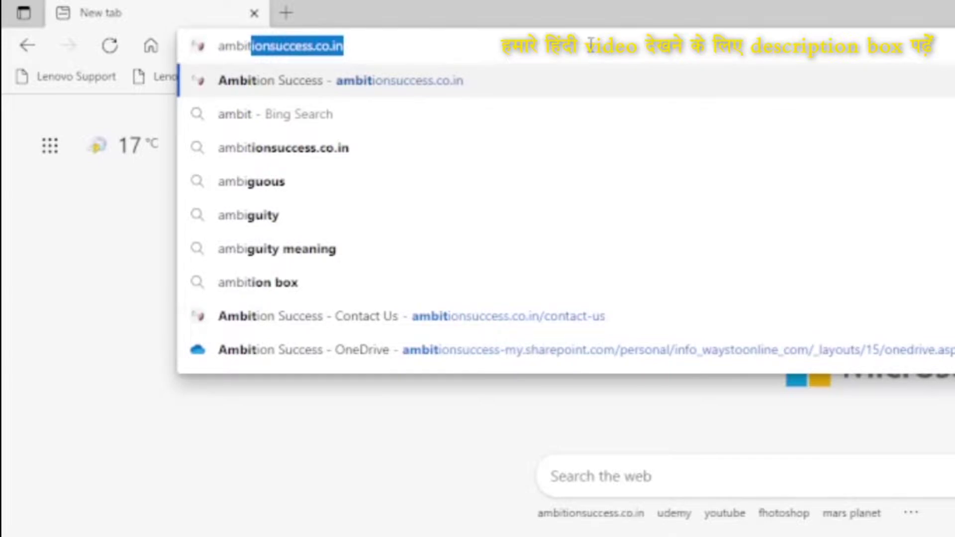
text(succes)
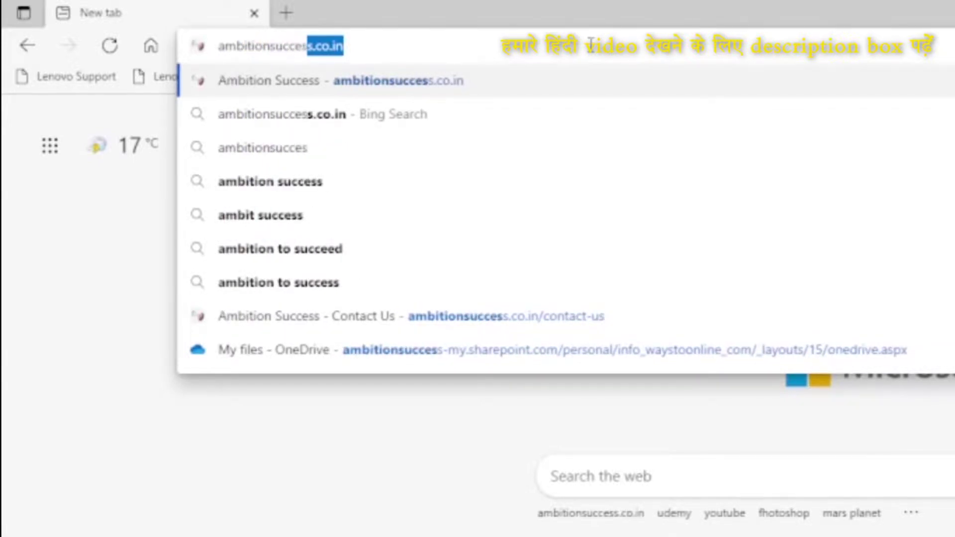
text(s.co.in)
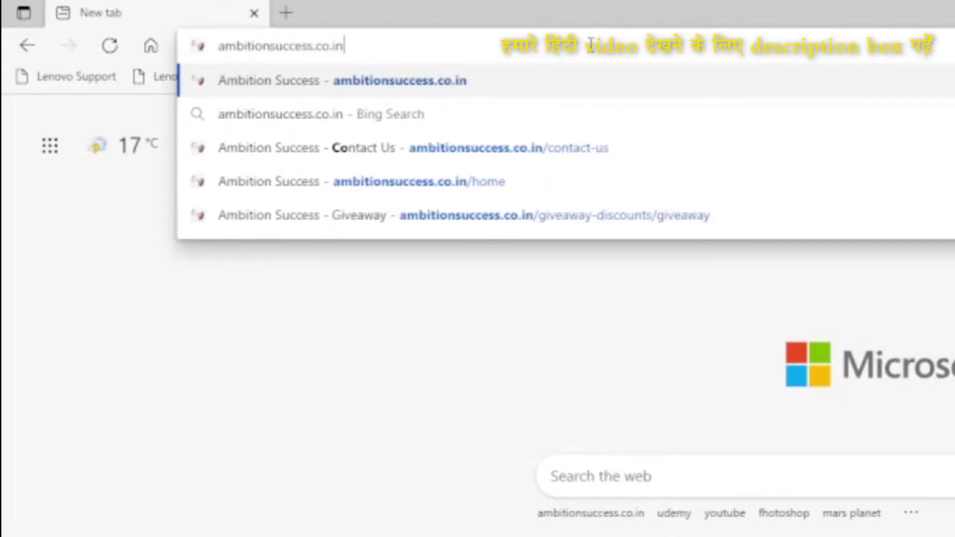
key(Return)
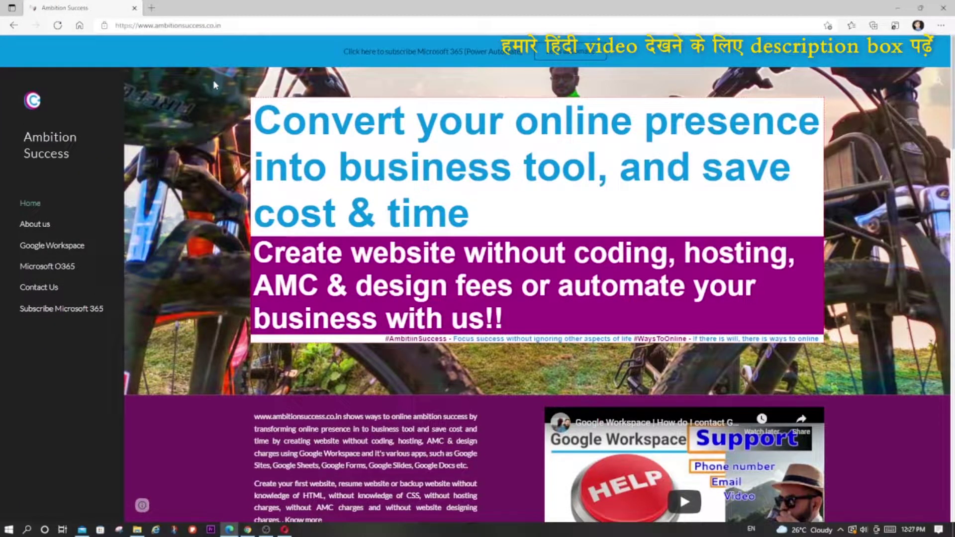
click(50, 294)
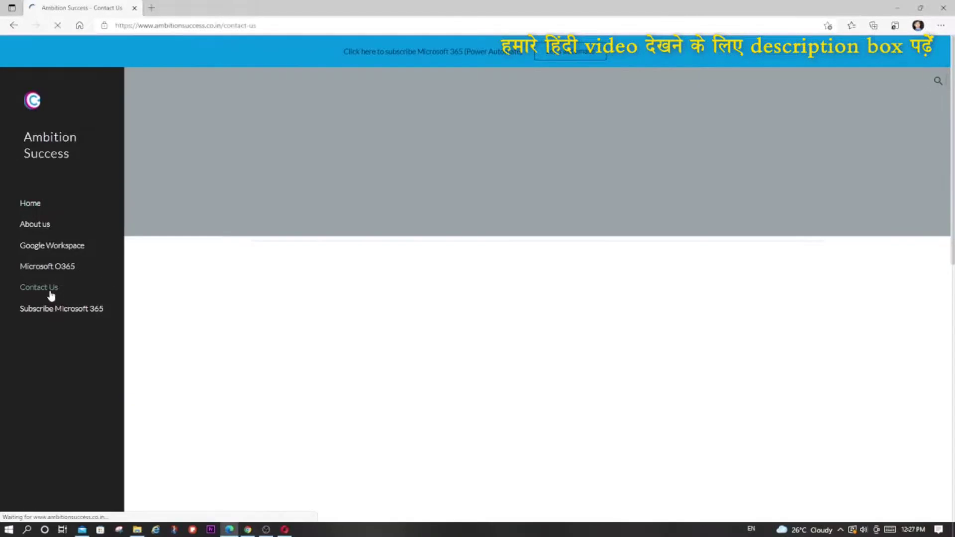
scroll(344, 358, down, 2)
- Fill the request form with a name, linkedin channel and 'Microsoft Office 365 setup link' category, then submit
click(306, 359)
scroll(945, 170, down, 4)
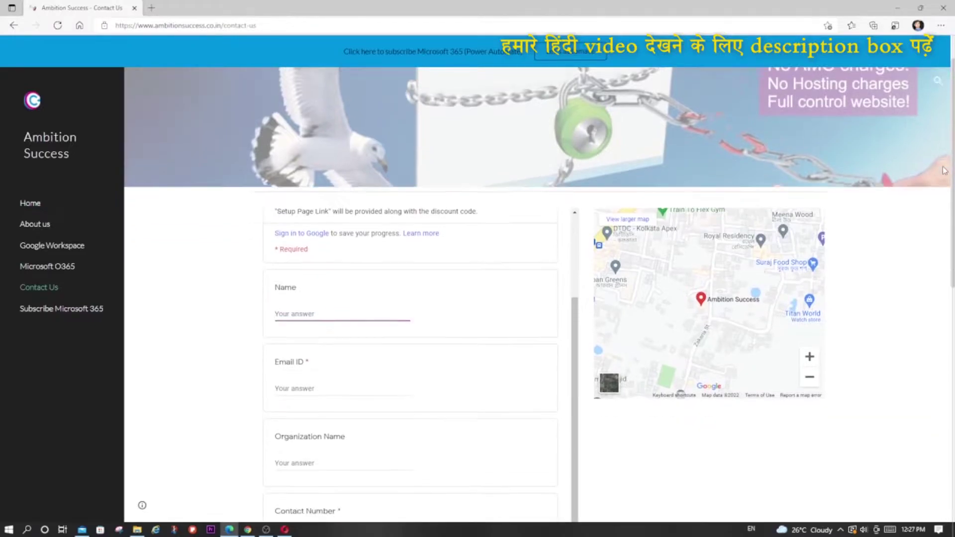
scroll(944, 171, up, 1)
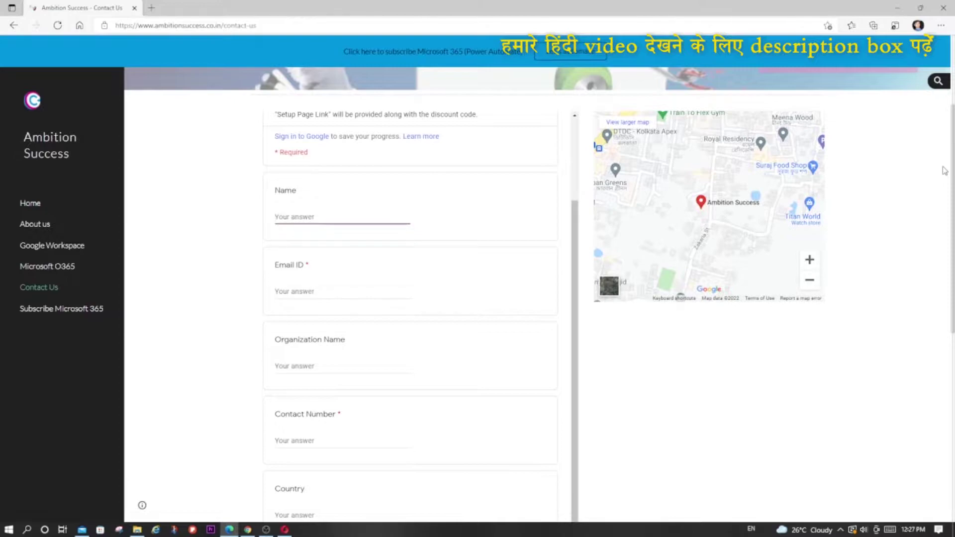
text(Ro)
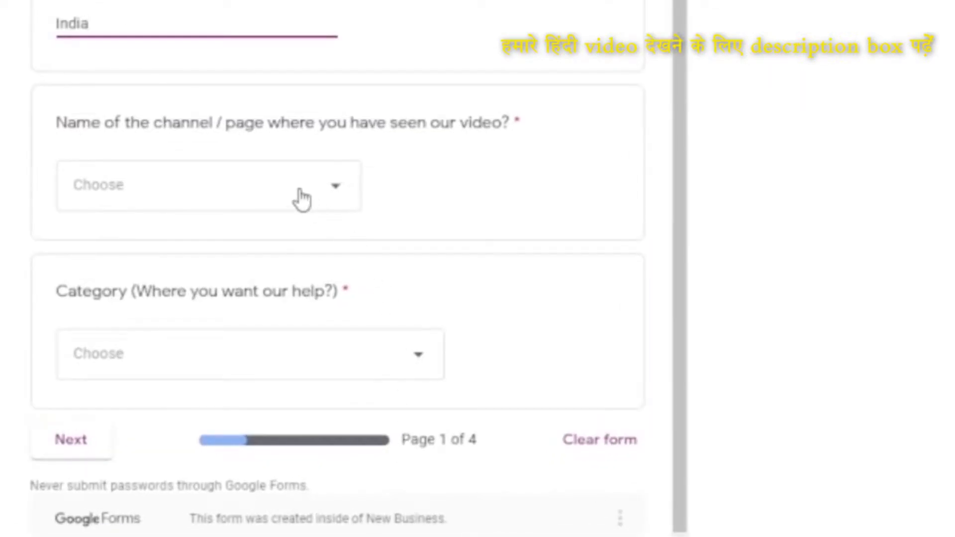
click(301, 200)
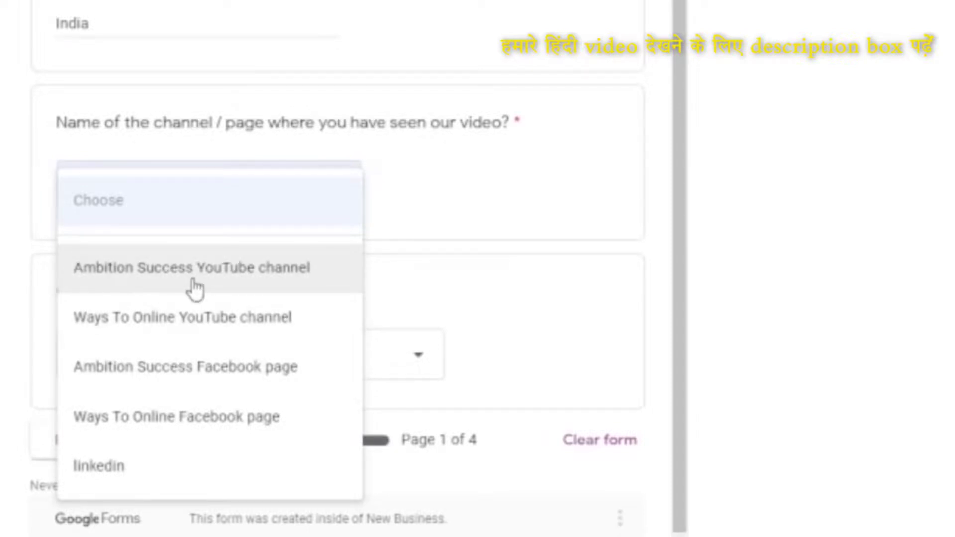
click(102, 466)
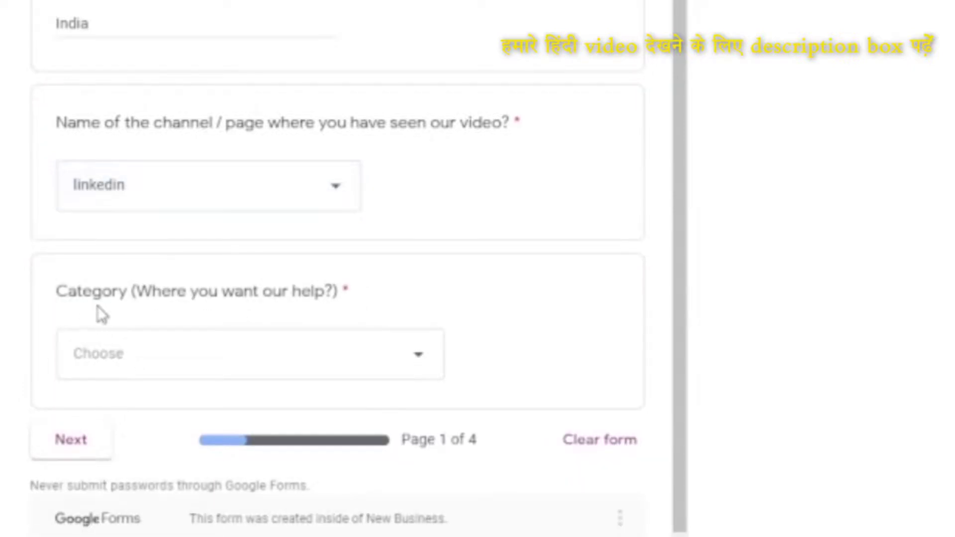
click(293, 346)
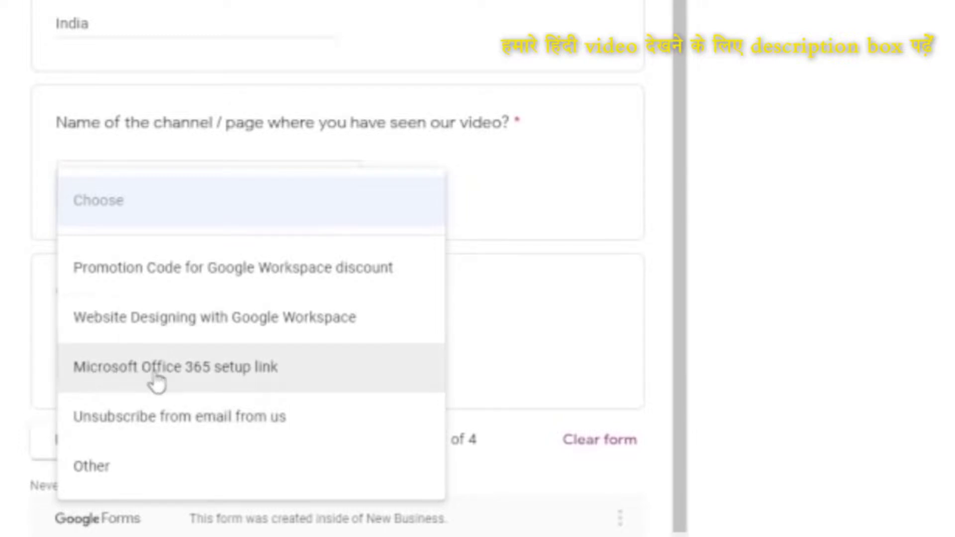
click(195, 381)
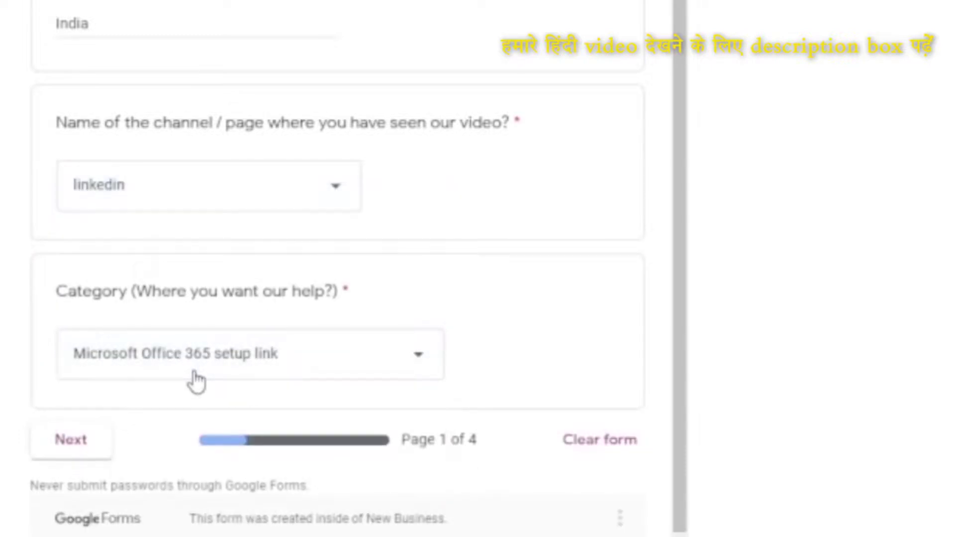
click(69, 450)
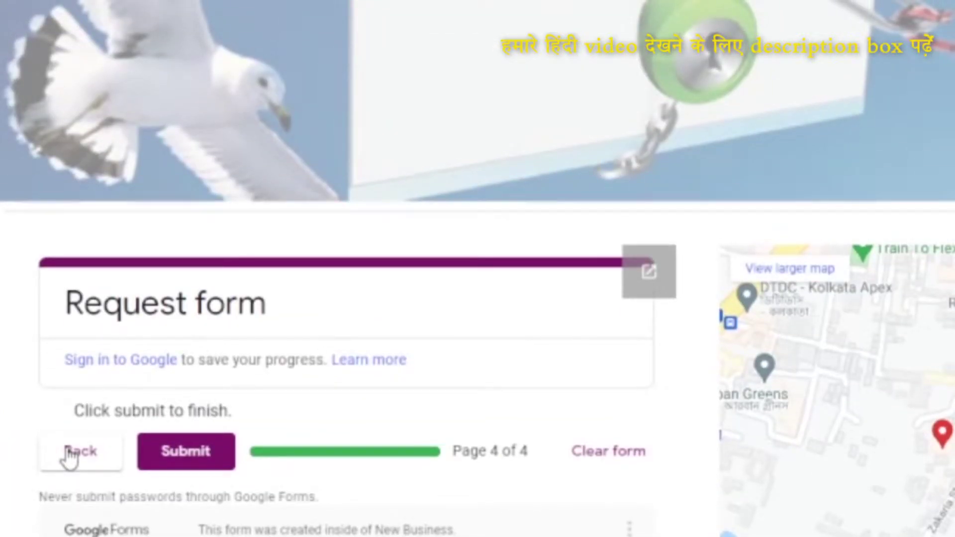
click(187, 453)
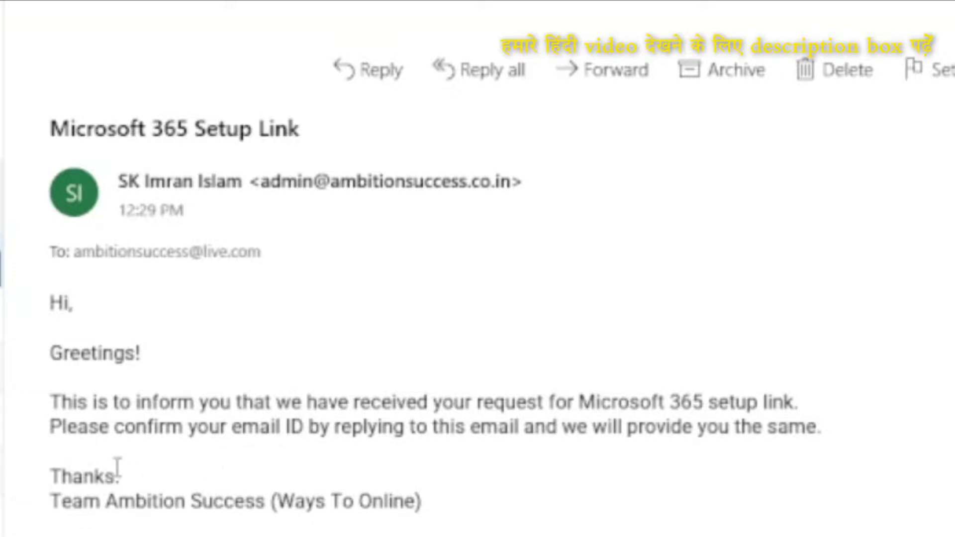
- Reply 'Confirmed' to the Microsoft 365 Setup Link email
drag(117, 428, 522, 426)
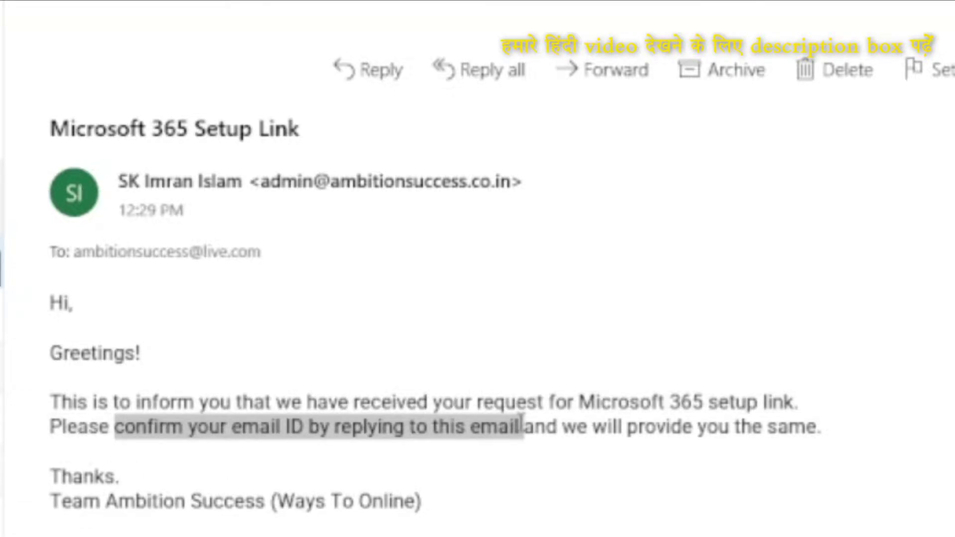
click(389, 73)
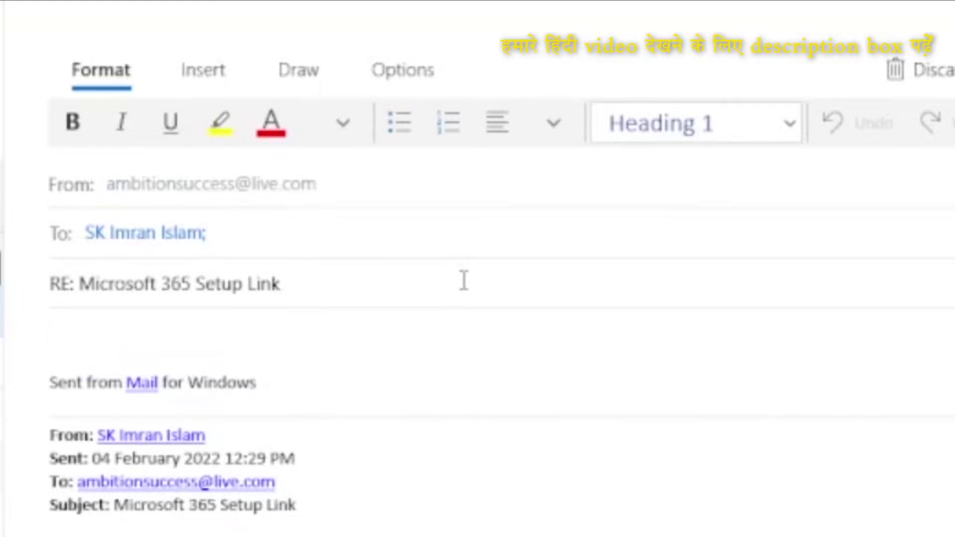
text(Confi)
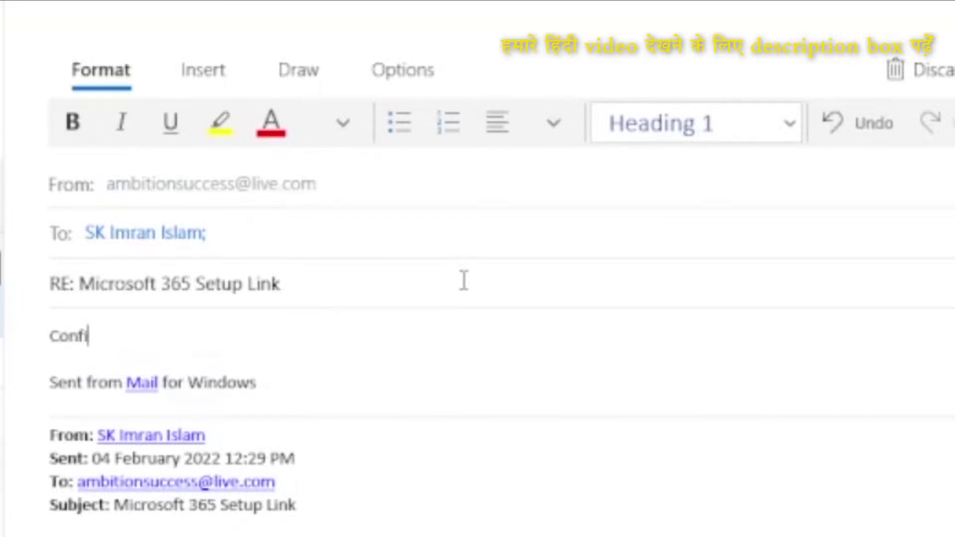
text(rmed)
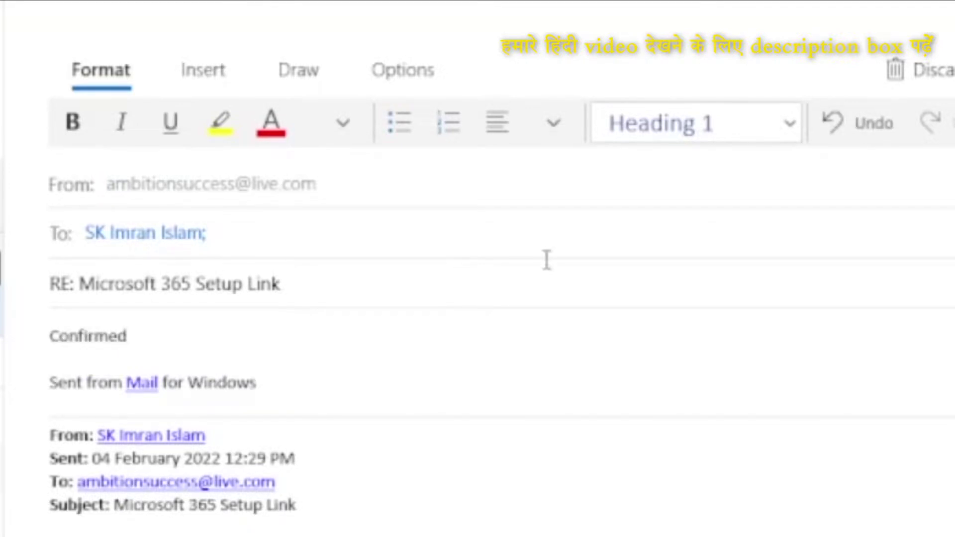
click(910, 27)
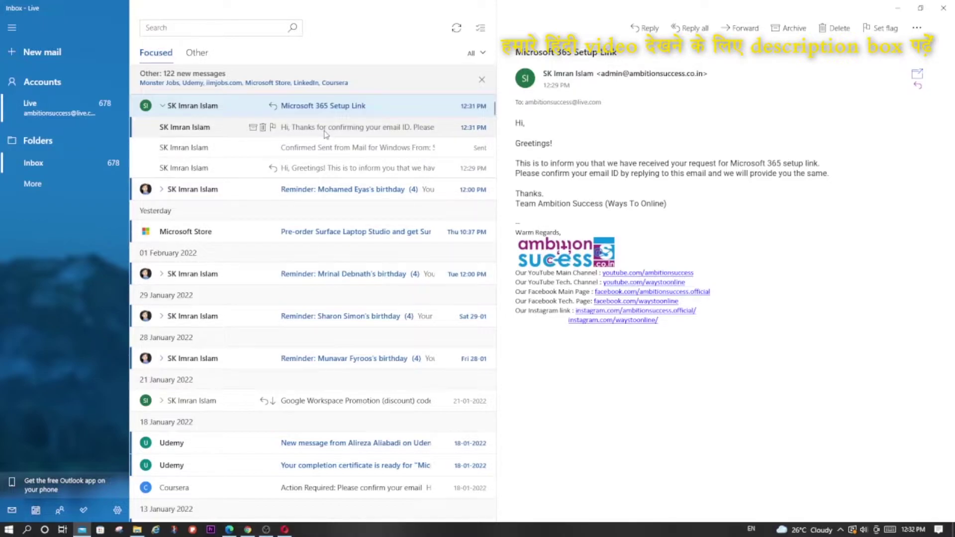
- Reopen the Setup Link thread and follow the ambitionsuccess.co.in/subscribe365 link
click(347, 109)
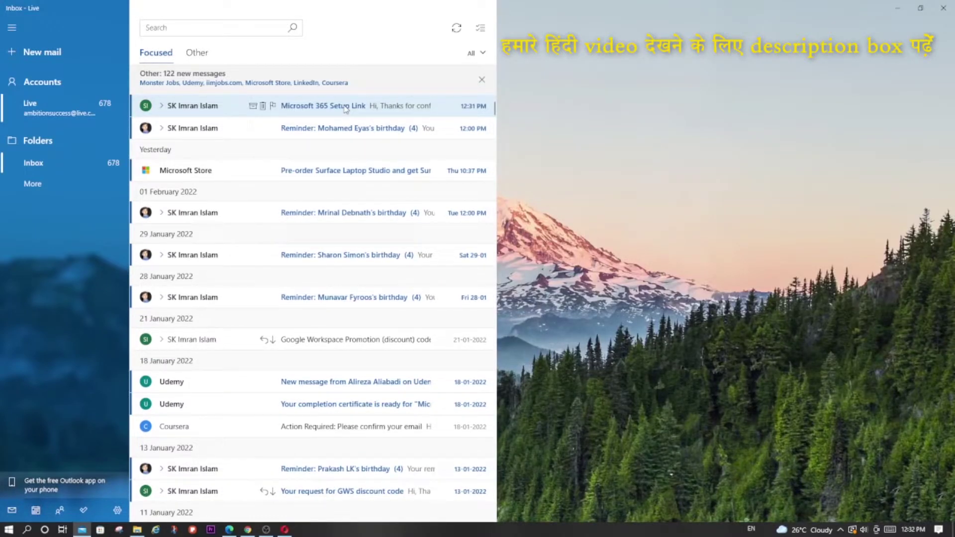
click(347, 110)
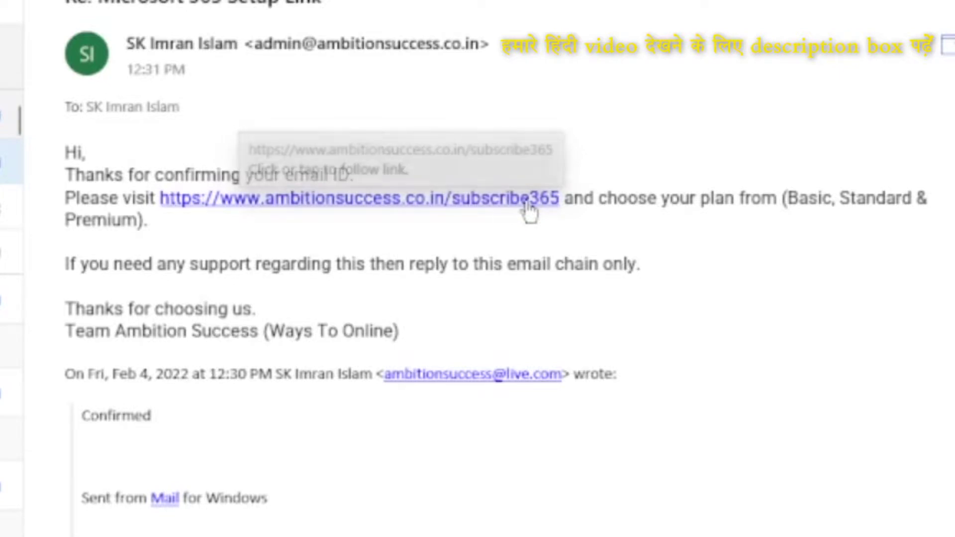
click(530, 211)
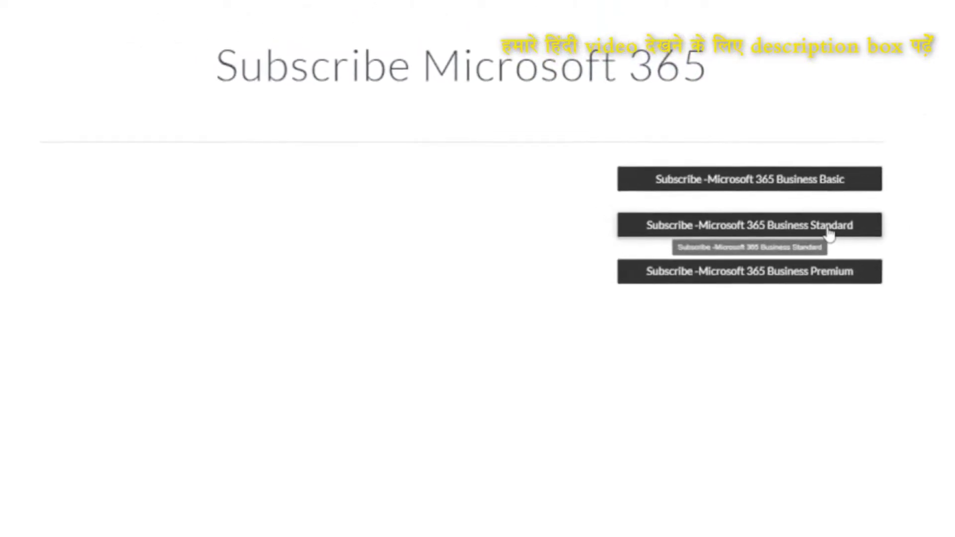
- Choose Microsoft 365 Business Standard and start its one-month free trial
click(828, 233)
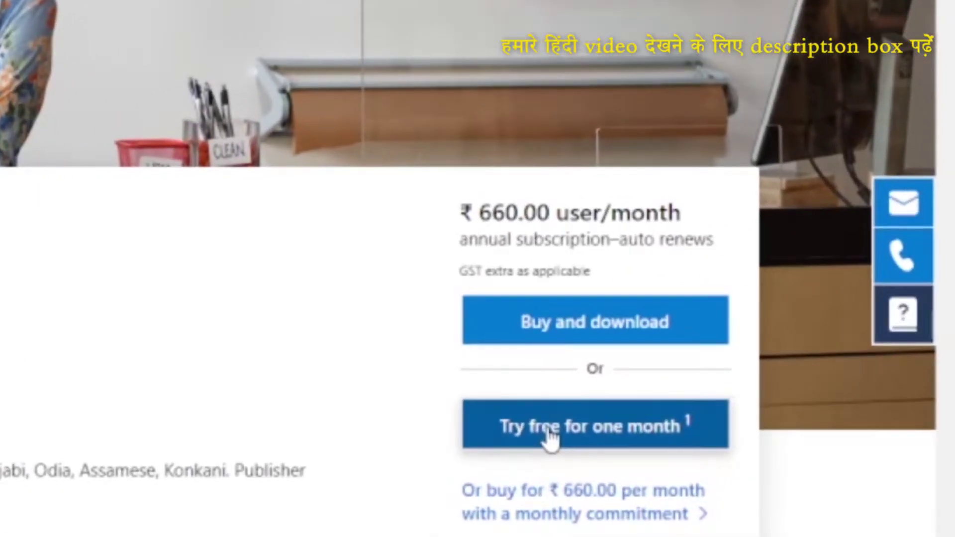
click(549, 437)
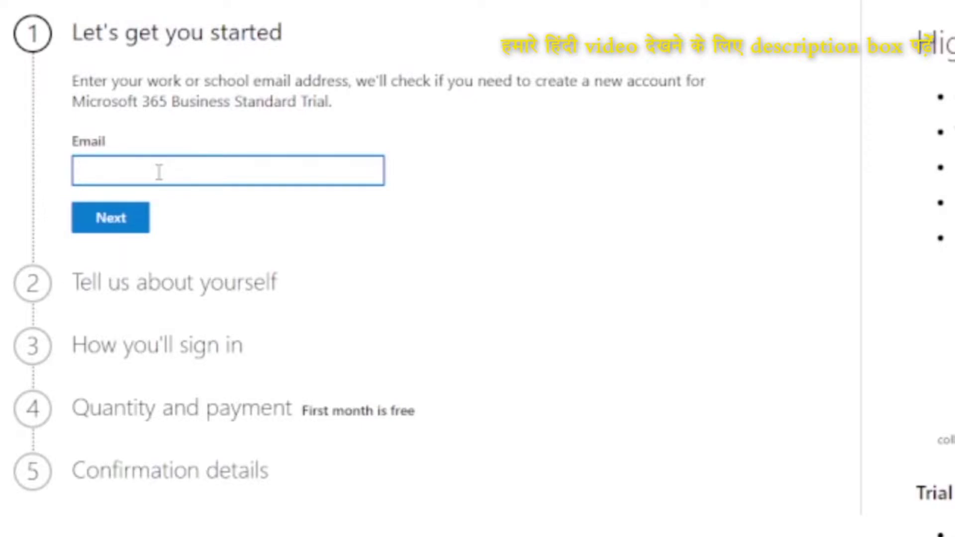
- Enter the contact email address and choose to set up a new account
click(106, 221)
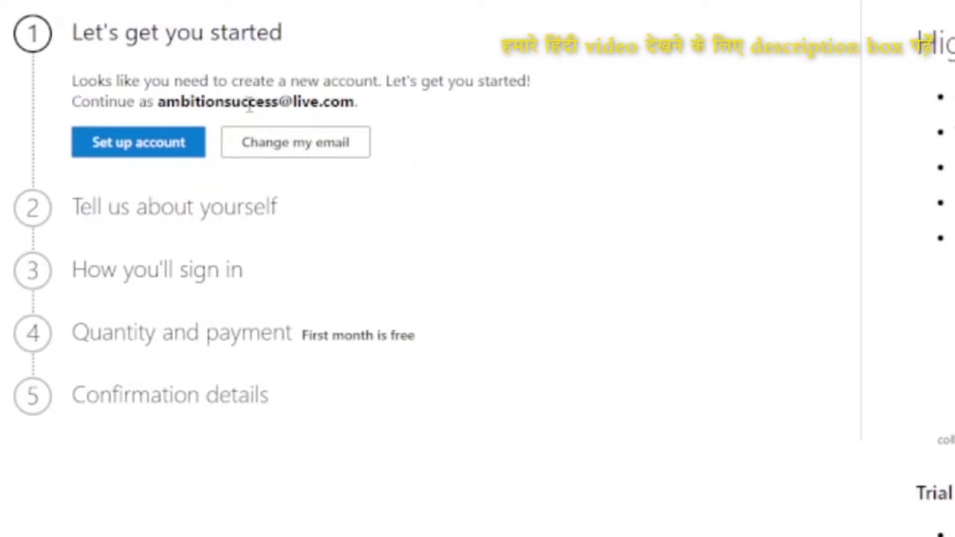
click(127, 151)
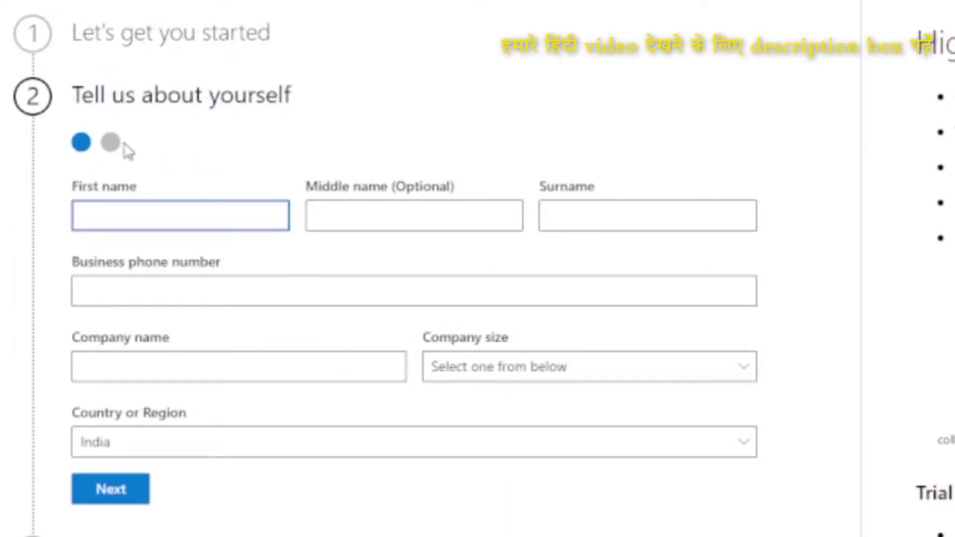
- Enter first name, surname, business phone, company 'Ways To Online' and company size 1 person
key(Tab)
key(Tab)
key(Tab)
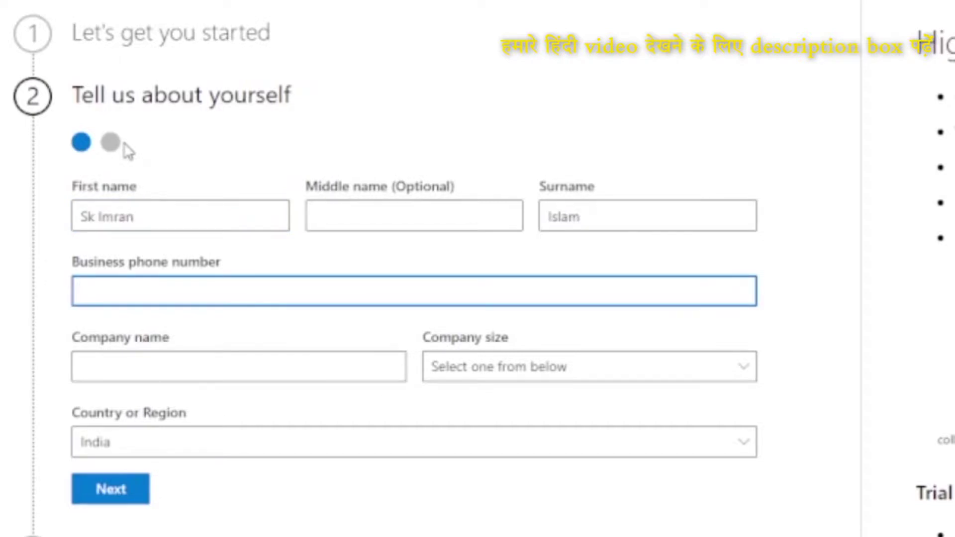
click(115, 360)
text(Ways To Online)
key(Tab)
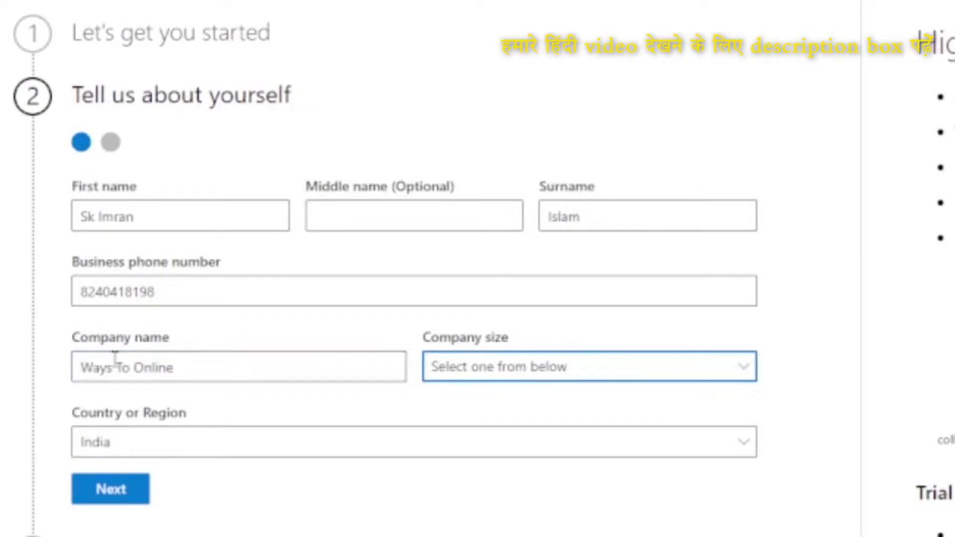
click(487, 378)
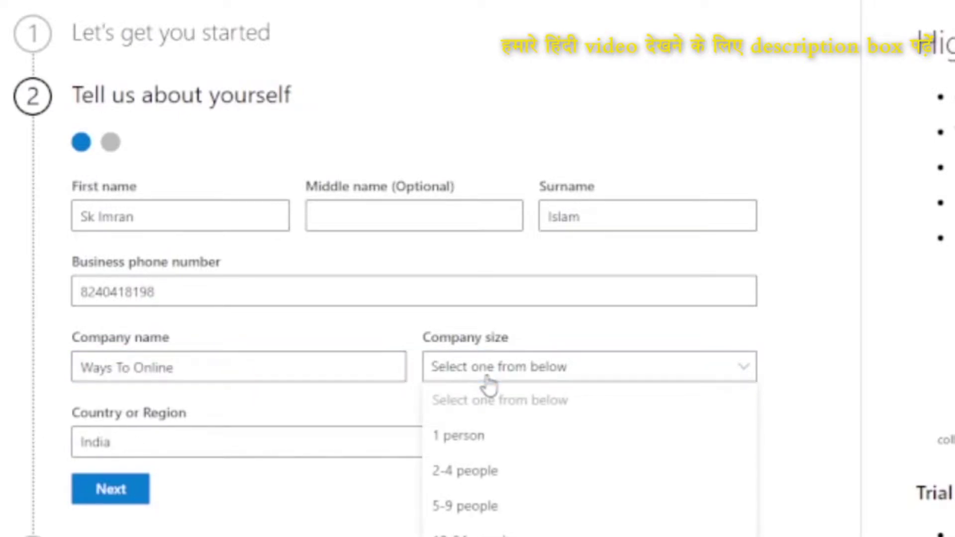
click(462, 436)
click(118, 491)
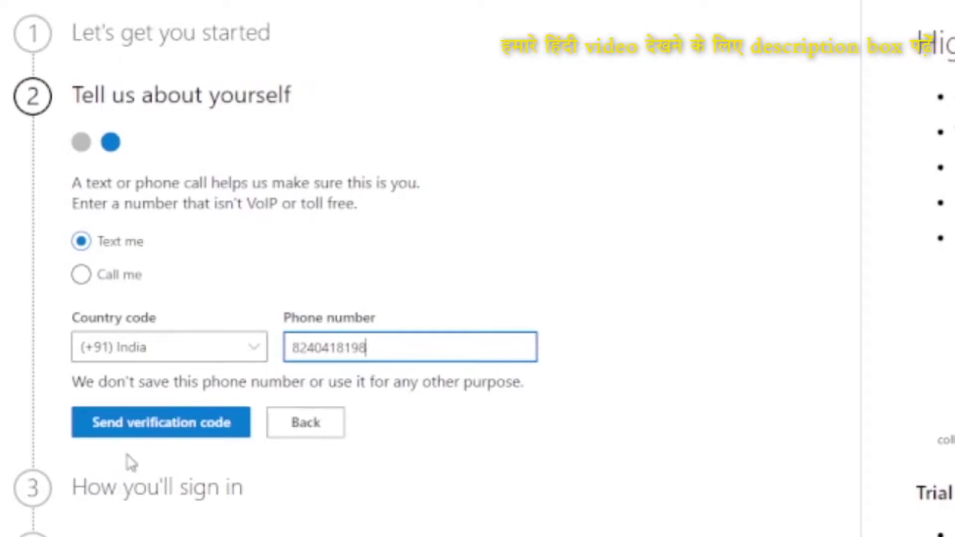
- Verify the phone number with the texted verification code
click(144, 420)
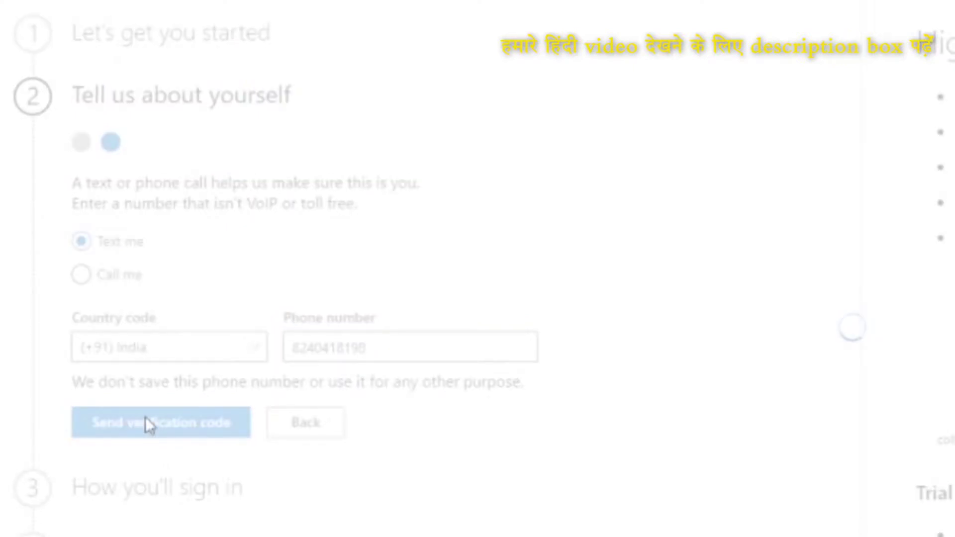
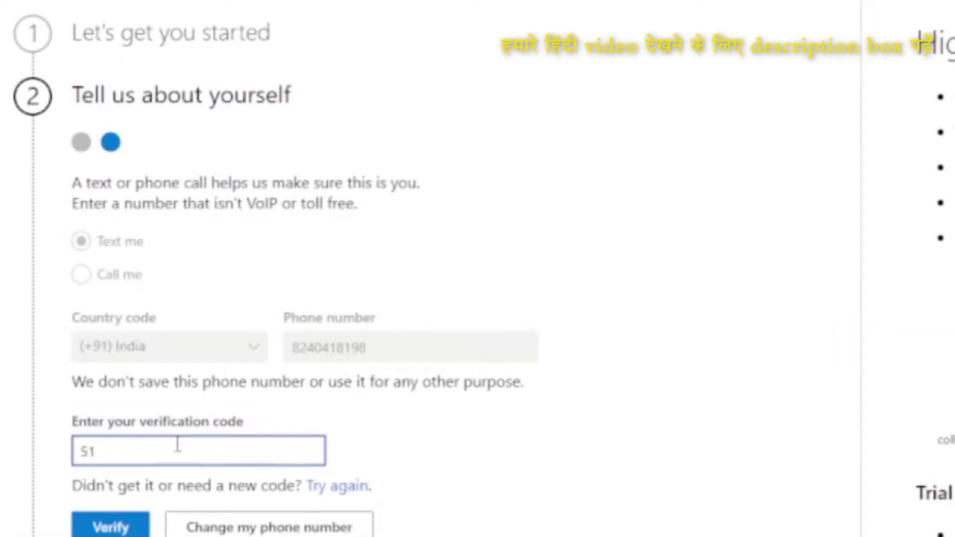
click(105, 532)
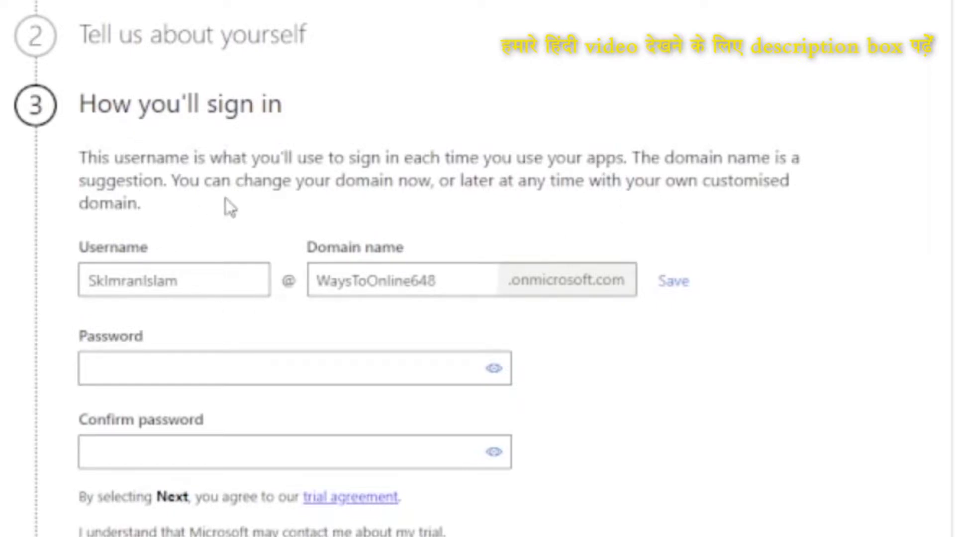
- Inspect the domain-change note and the suggested WaysToOnline648 domain name
drag(172, 181, 226, 204)
drag(164, 201, 164, 202)
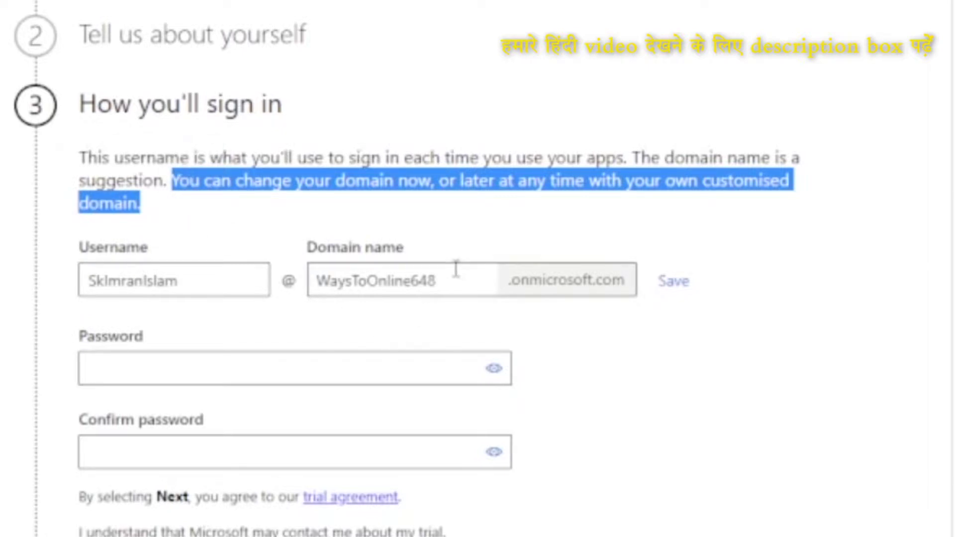
click(435, 281)
drag(435, 281, 321, 286)
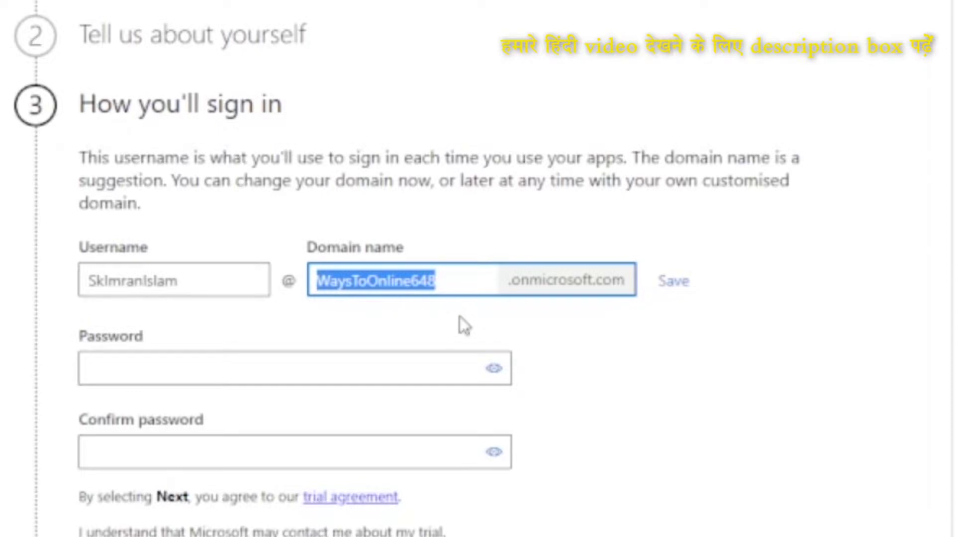
click(448, 283)
click(222, 283)
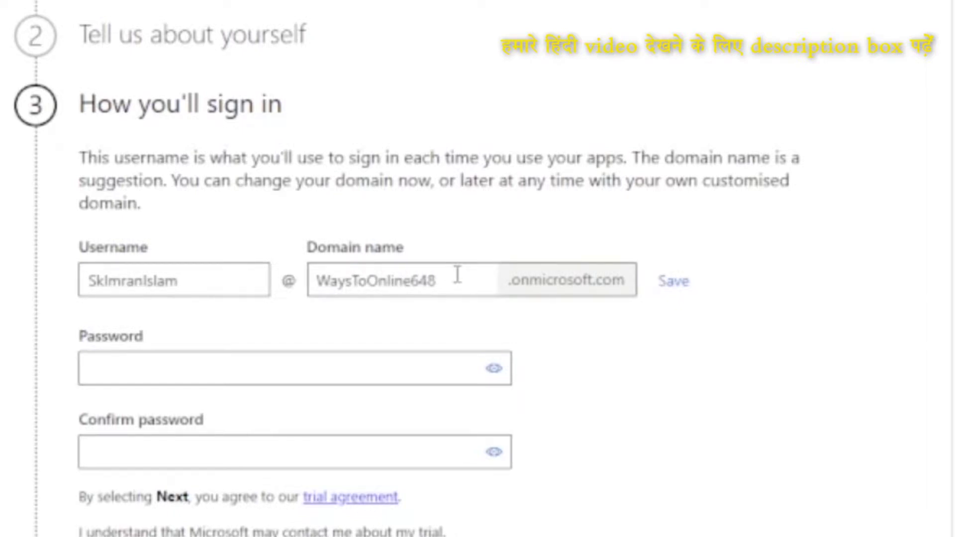
- Change the username to admin and save the WaysToOnline648.onmicrosoft.com domain
drag(201, 279, 65, 293)
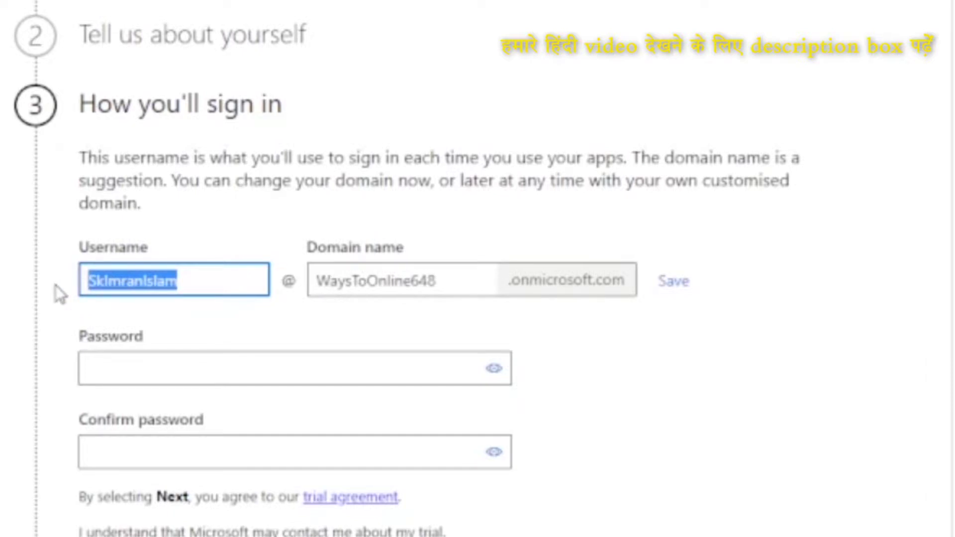
text(admin)
click(674, 281)
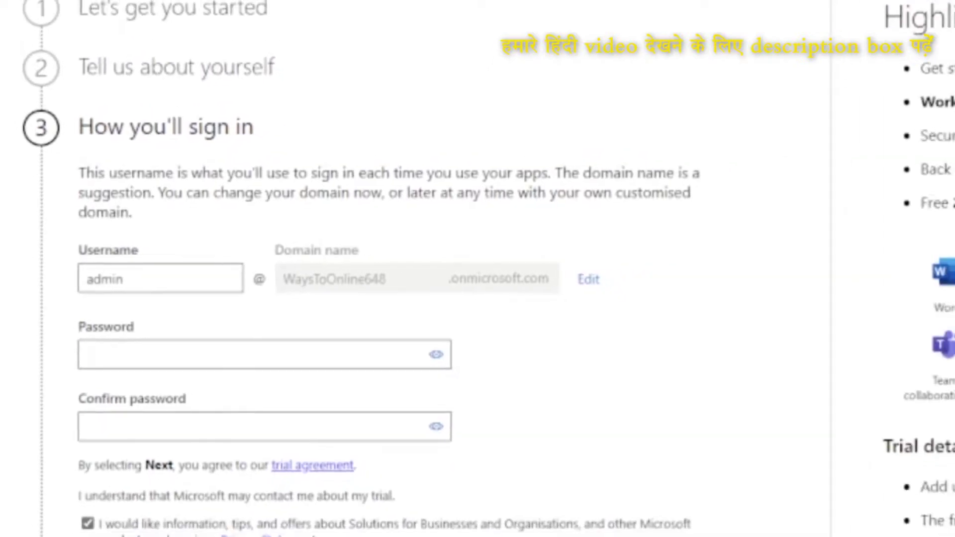
click(6, 530)
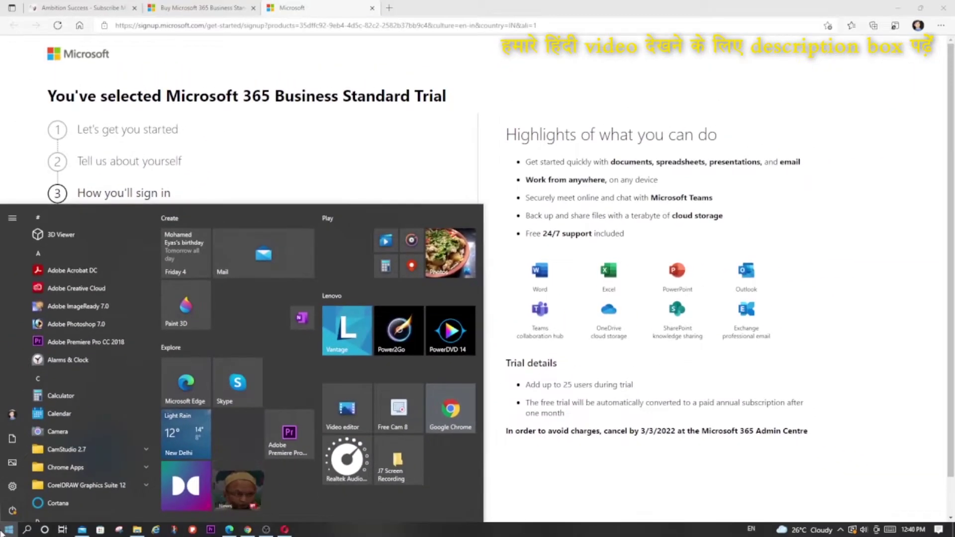
- Launch Notepad and jot down the full admin sign-in address
text(notep)
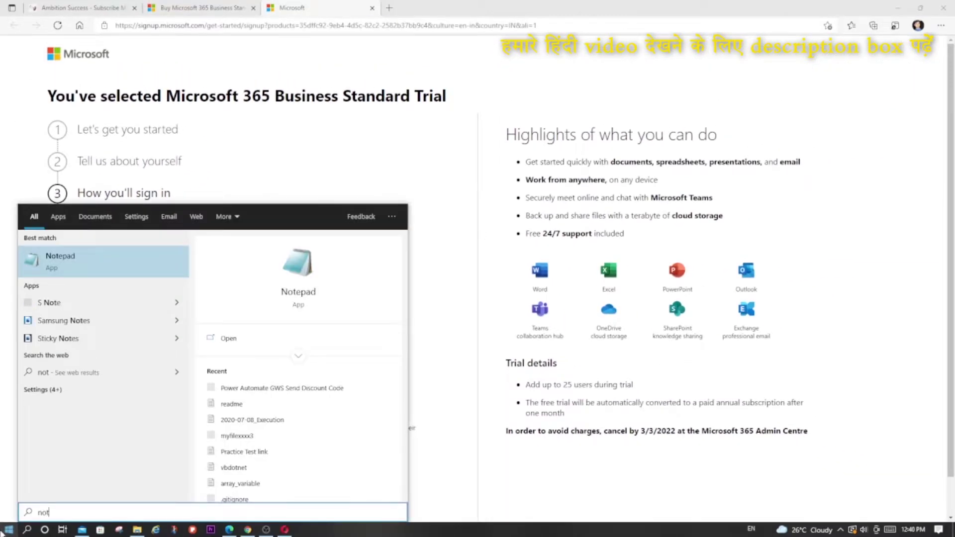
key(Return)
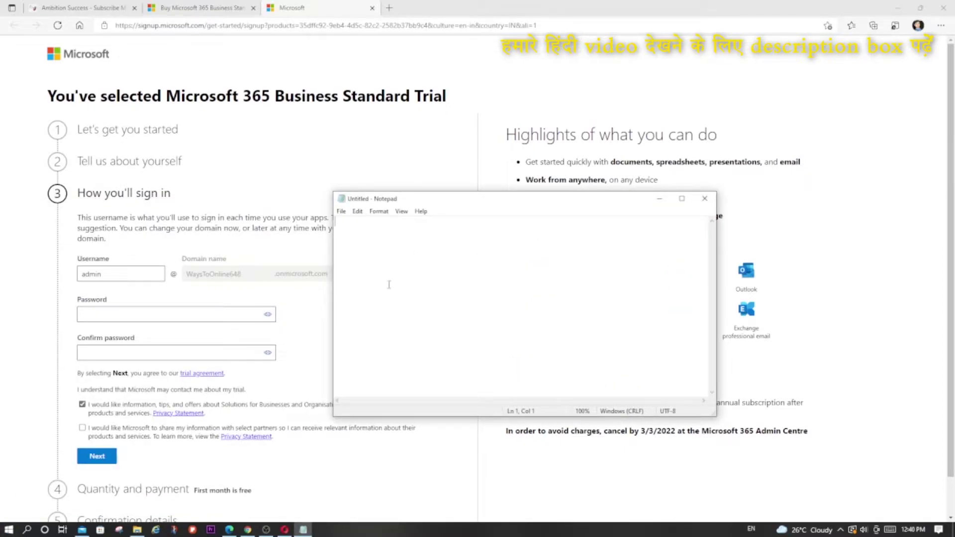
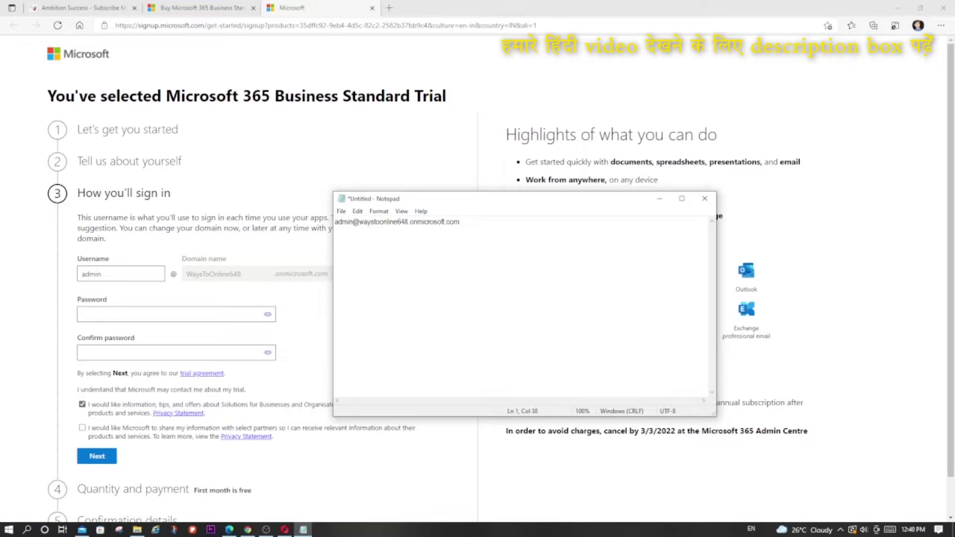
key(alt+Tab)
- Enter and confirm the account password, then continue to Quantity and payment
click(217, 312)
key(ctrl+v)
key(Tab)
key(Tab)
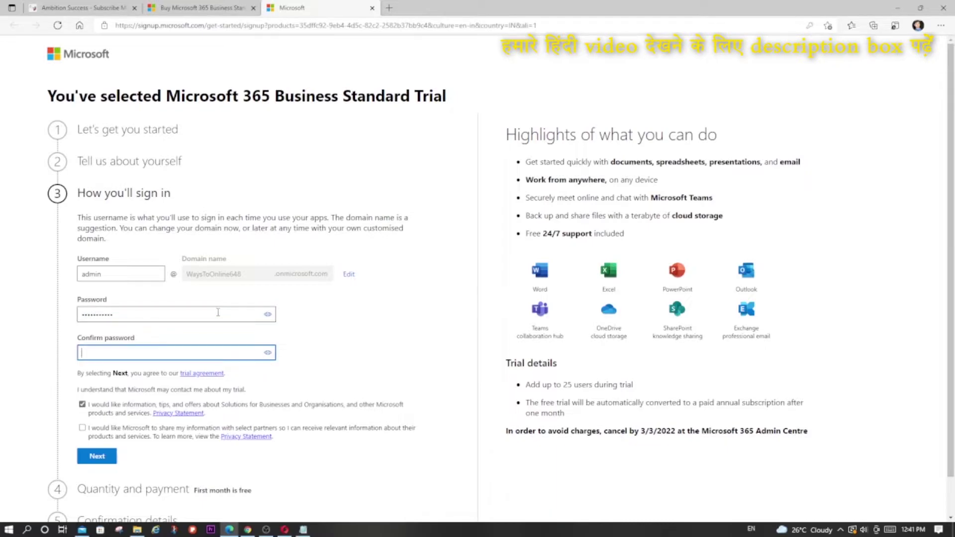
text(***********)
scroll(218, 312, down, 1)
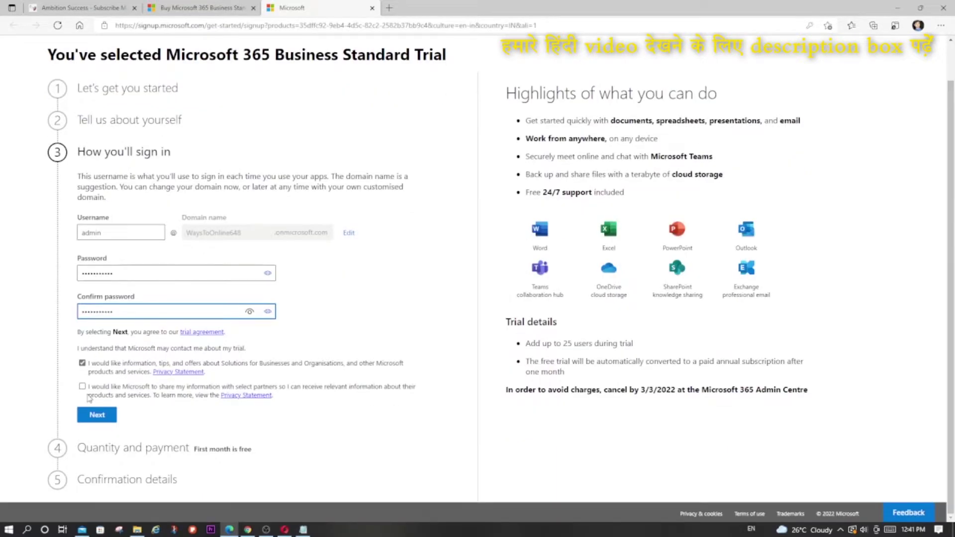
click(103, 419)
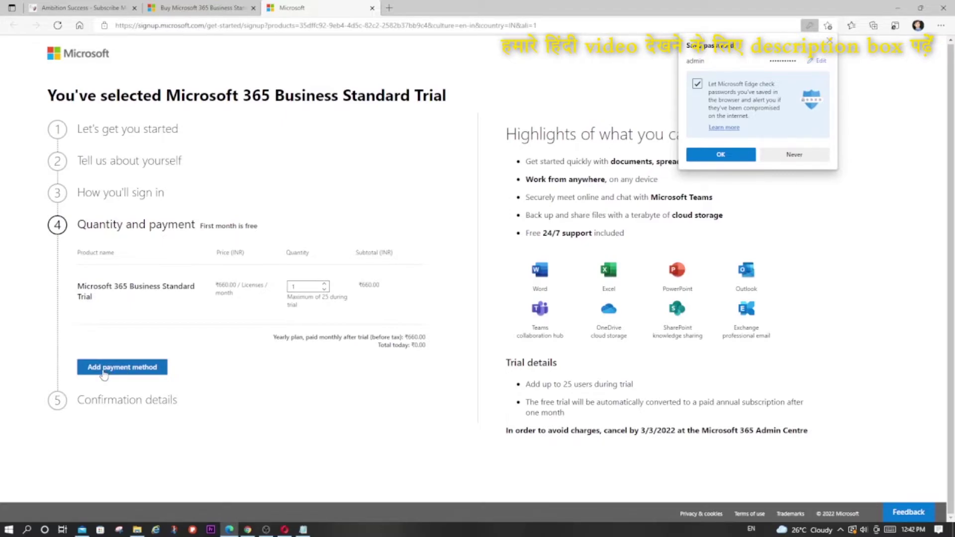
- Dismiss the save-password prompt and begin entering card details in the Add payment method form
click(260, 398)
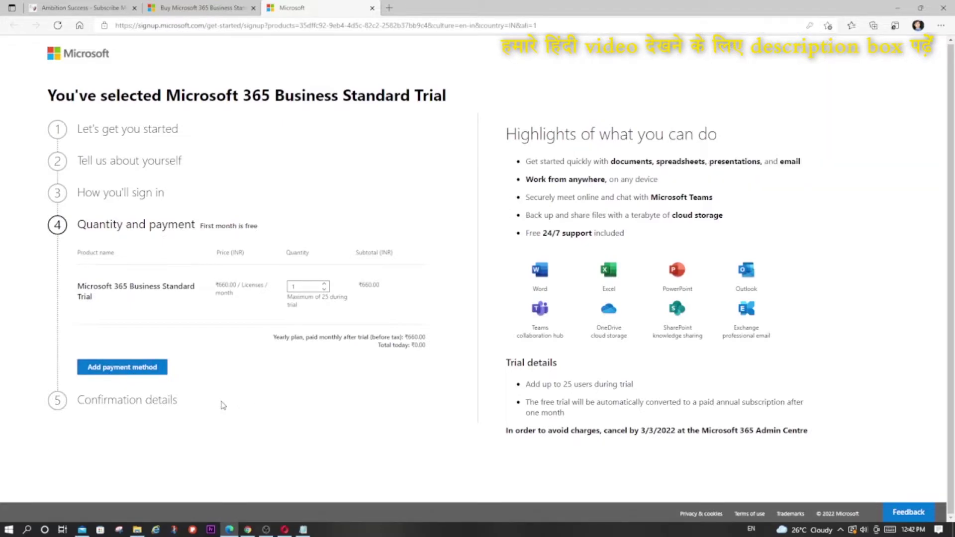
click(122, 369)
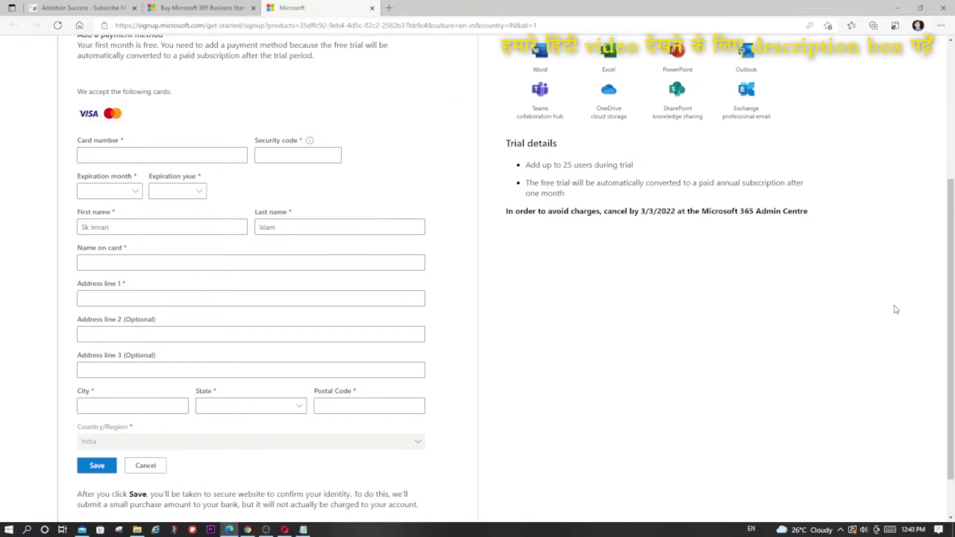
click(138, 154)
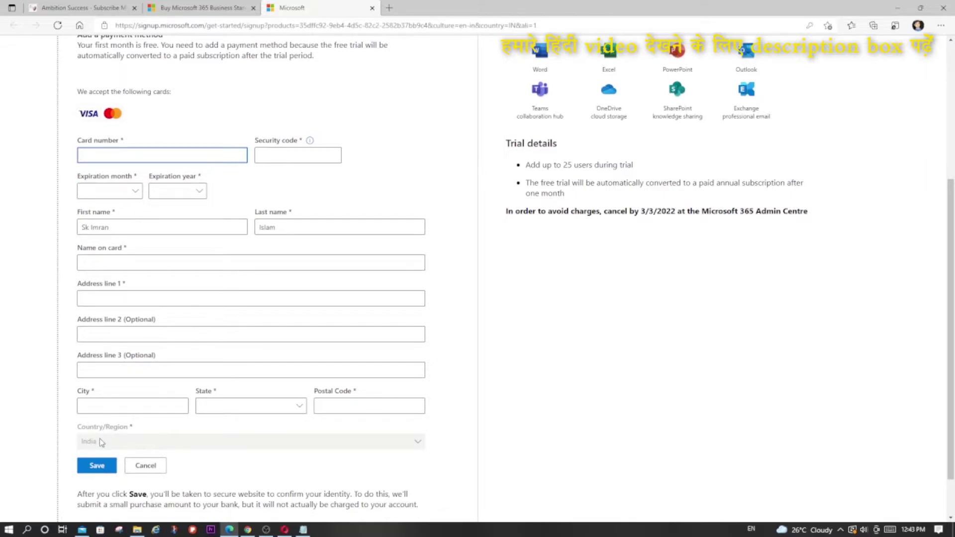
scroll(106, 423, down, 1)
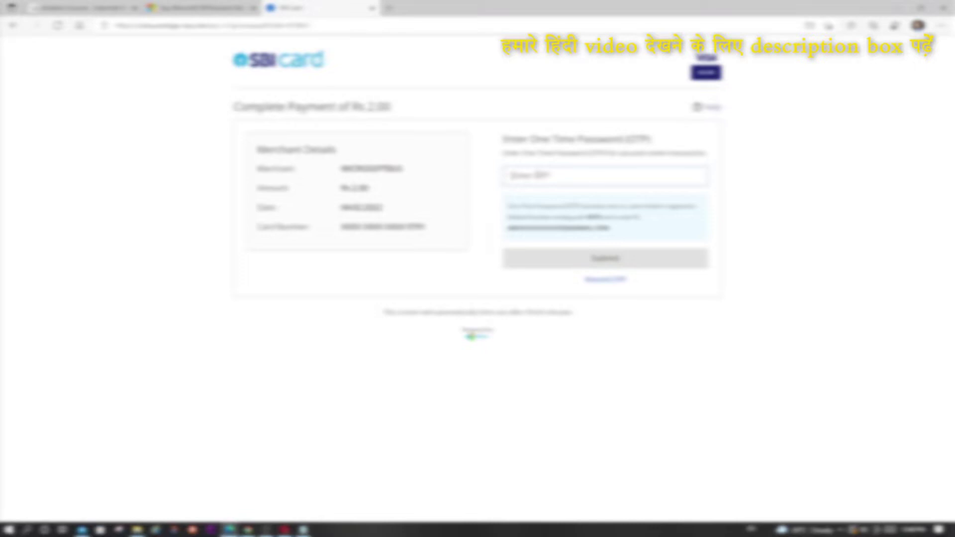
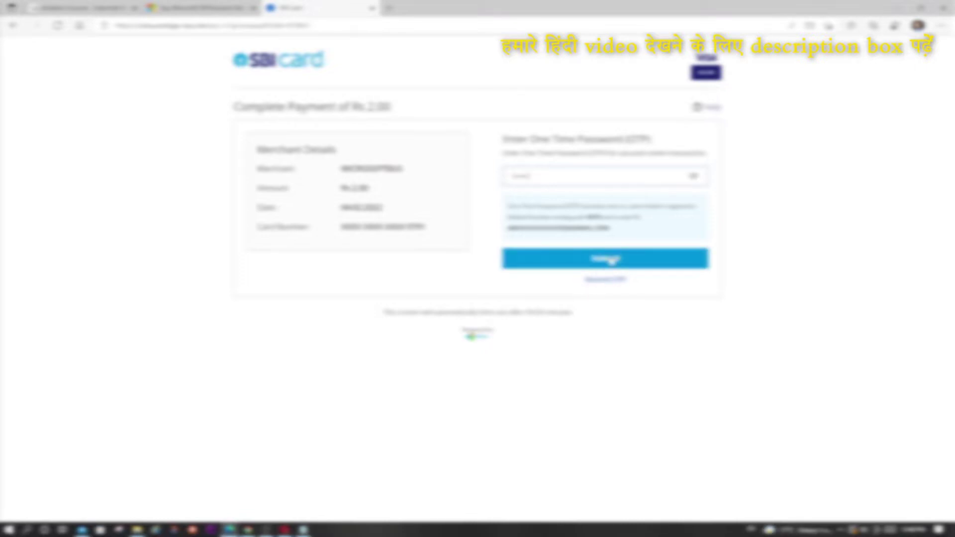
- Submit the one-time password to confirm the Visa card check
key(Return)
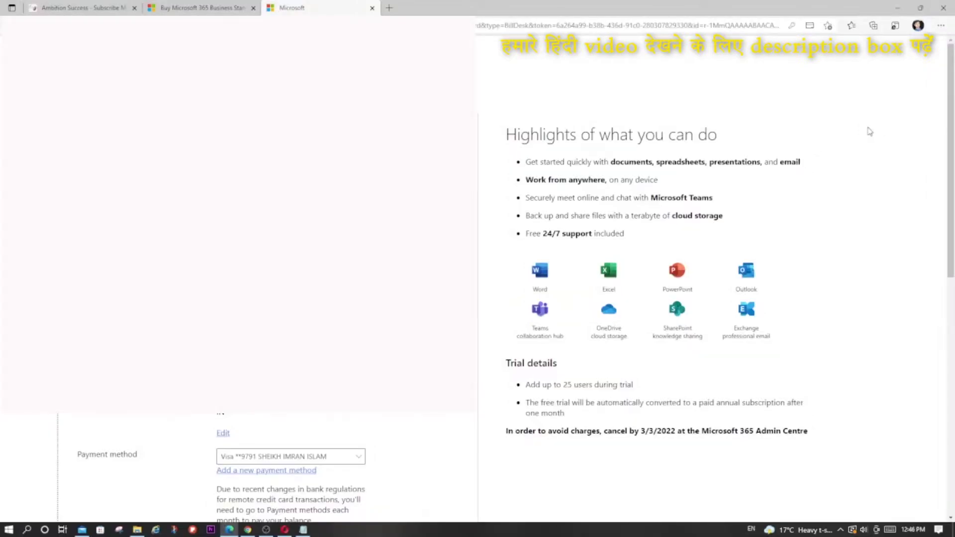
- Leave the GST and Tax ID/PAN registration number fields blank and save the section
scroll(869, 131, down, 3)
scroll(869, 131, down, 3)
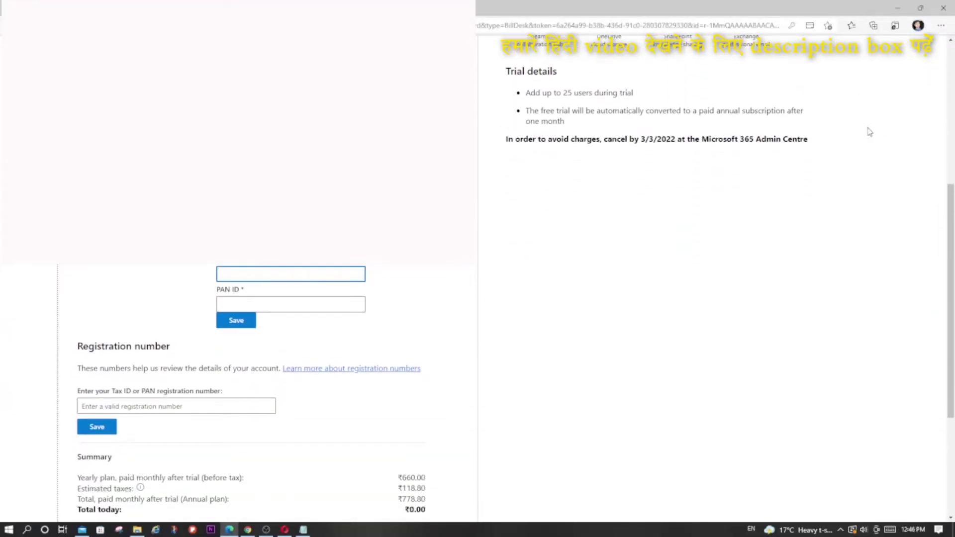
click(235, 272)
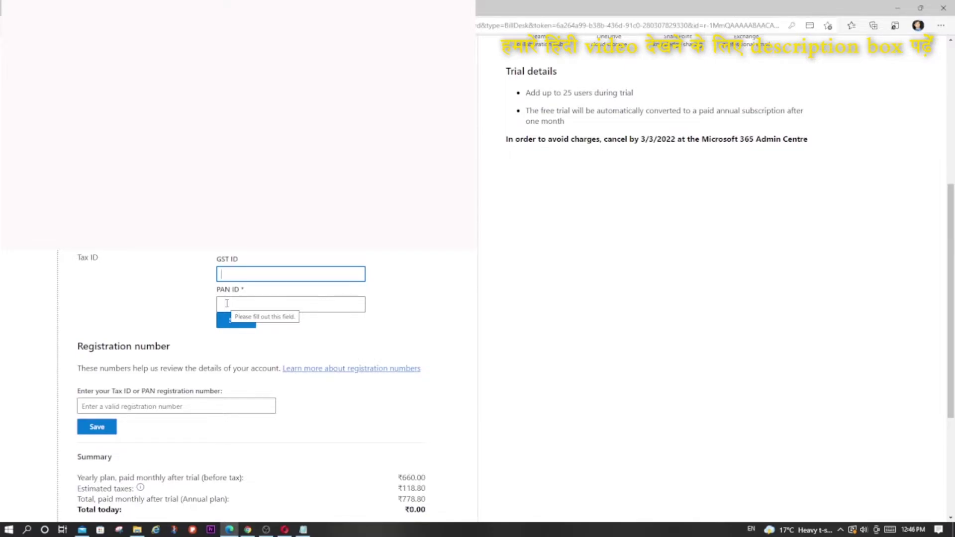
click(227, 303)
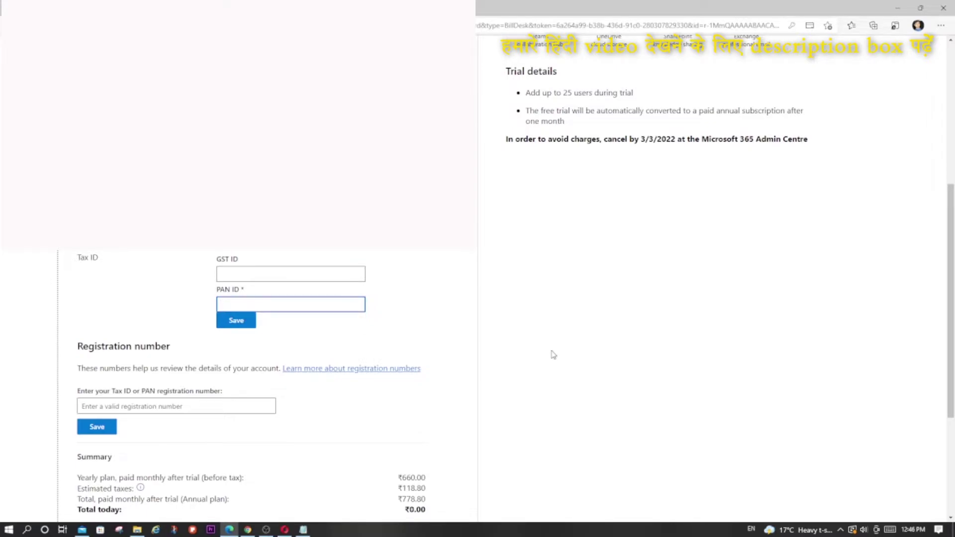
scroll(553, 354, down, 4)
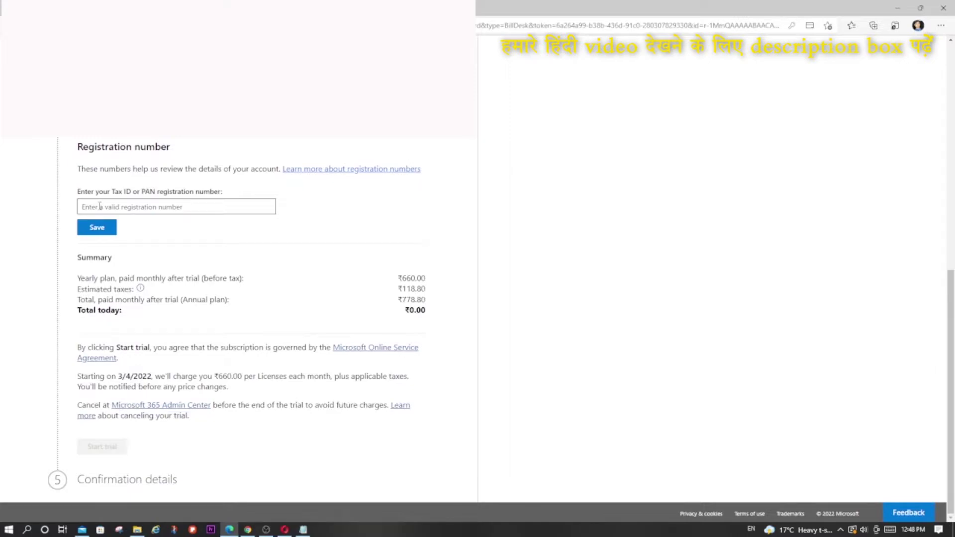
click(100, 206)
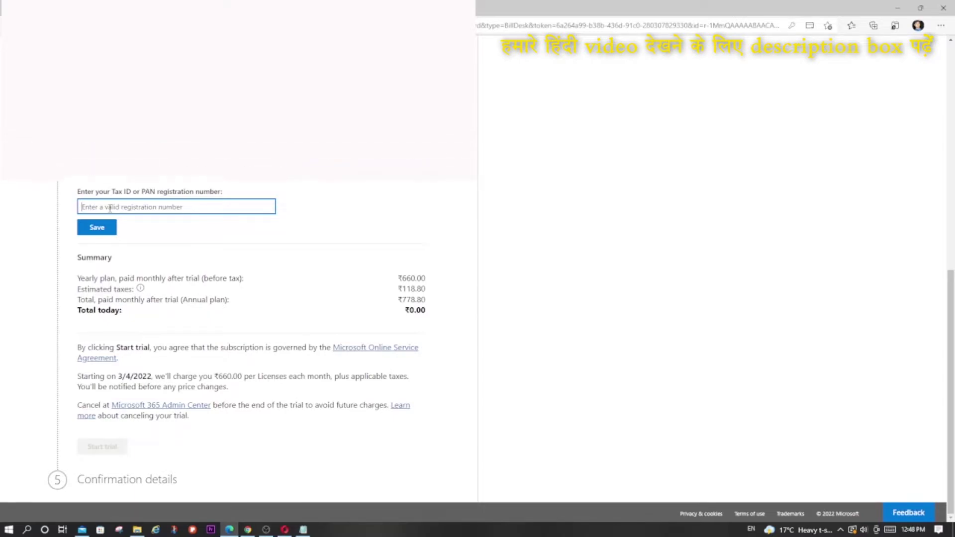
click(108, 230)
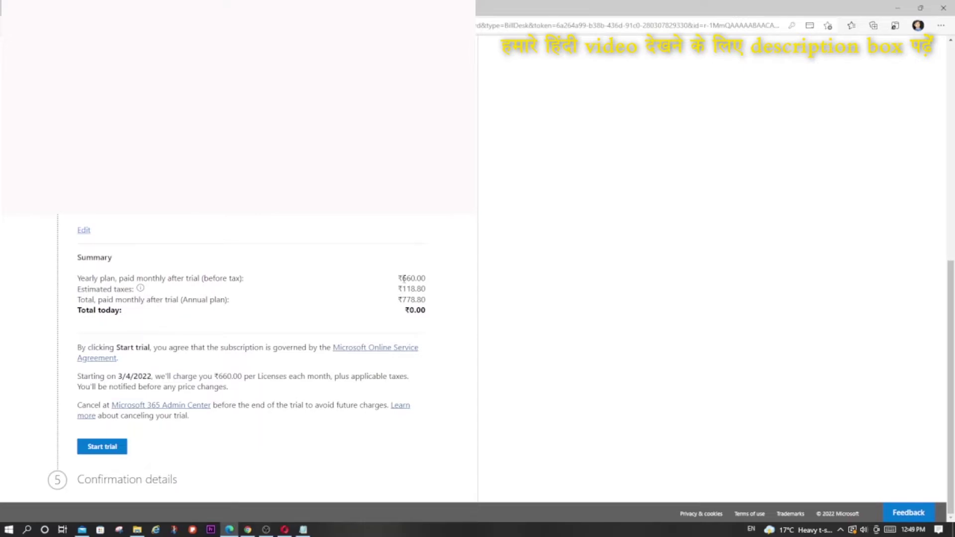
- Review the summary: ₹660.00 yearly plan, ₹118.80 estimated taxes, ₹0.00 total today
drag(403, 278, 426, 278)
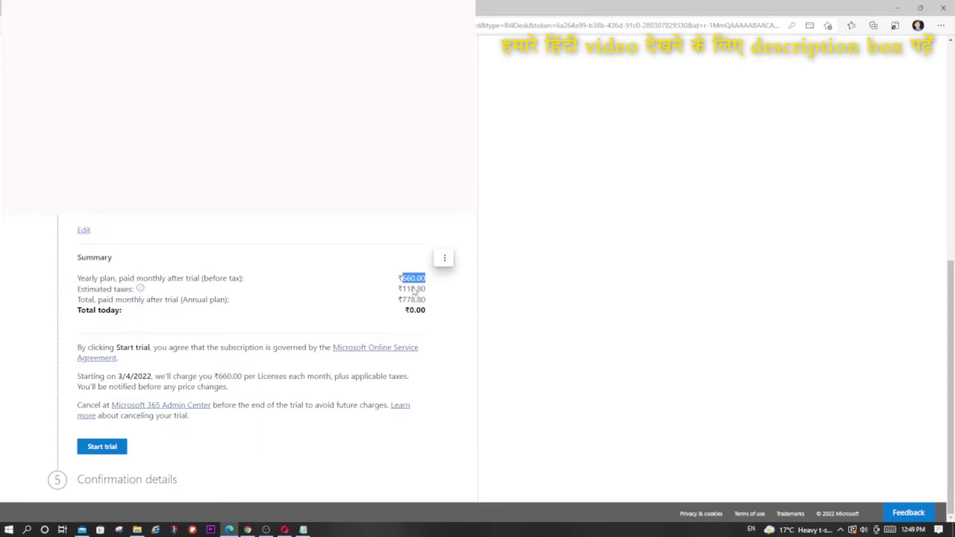
click(405, 289)
drag(404, 288, 426, 300)
click(403, 298)
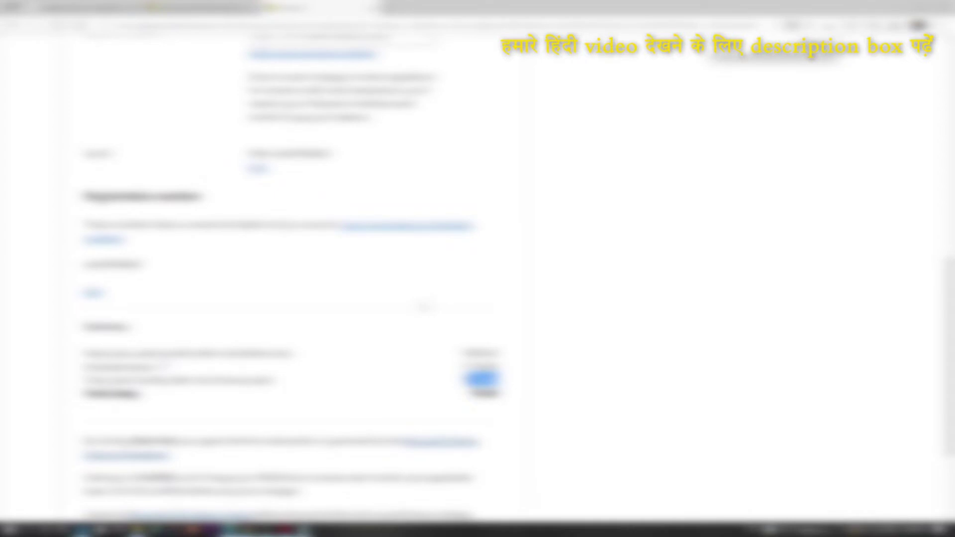
click(818, 45)
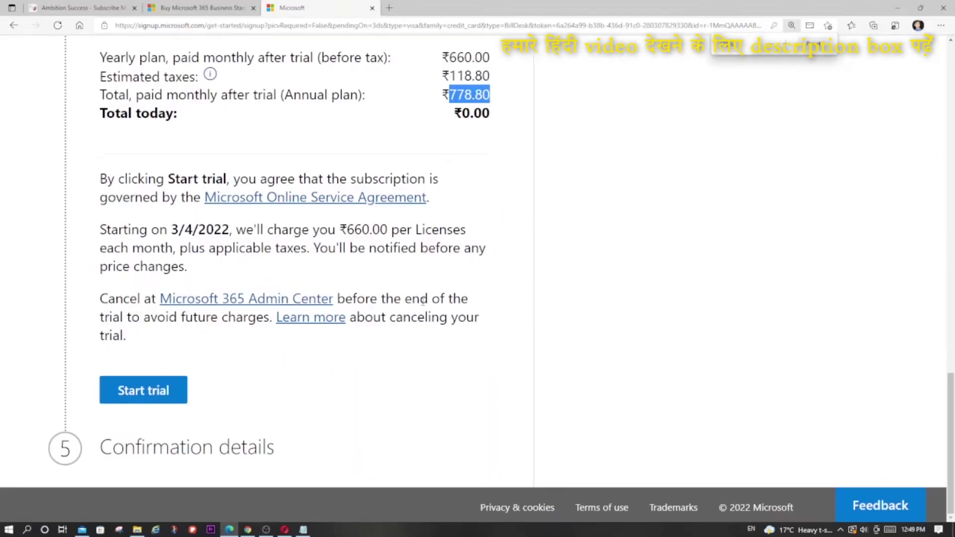
scroll(325, 287, up, 1)
drag(253, 168, 274, 168)
drag(101, 187, 402, 206)
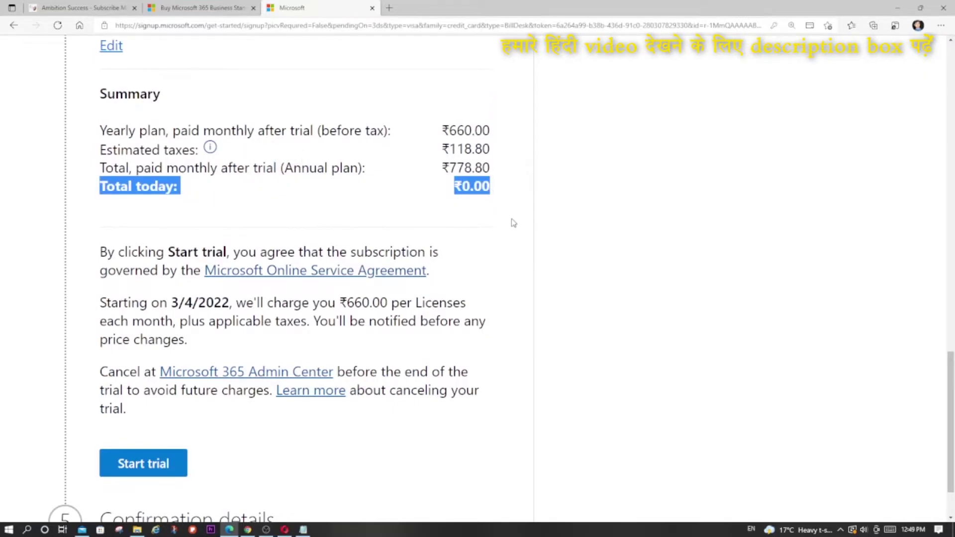
- Copy the new admin username from the confirmation page over to the Notepad note
scroll(511, 220, up, 1)
scroll(512, 221, down, 5)
click(526, 300)
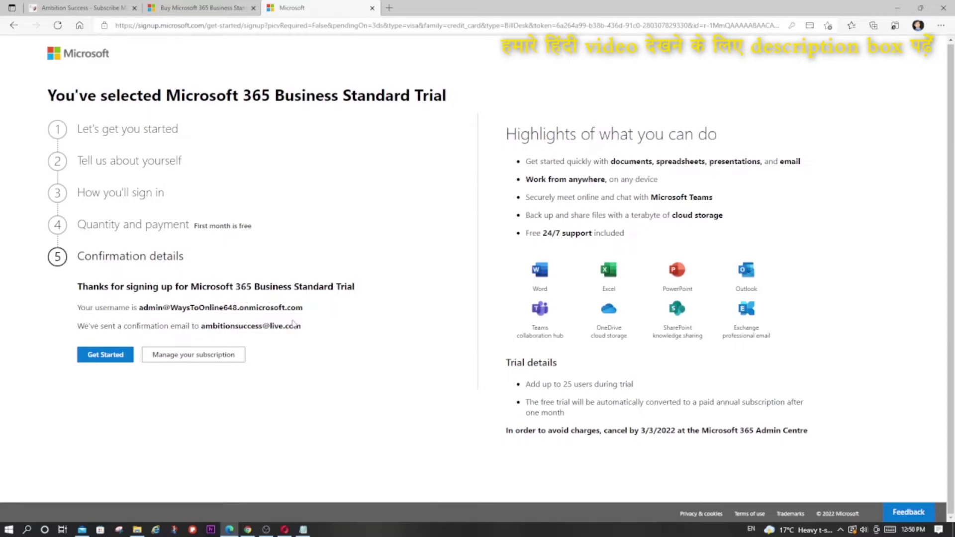
drag(139, 309, 303, 312)
key(alt+Tab)
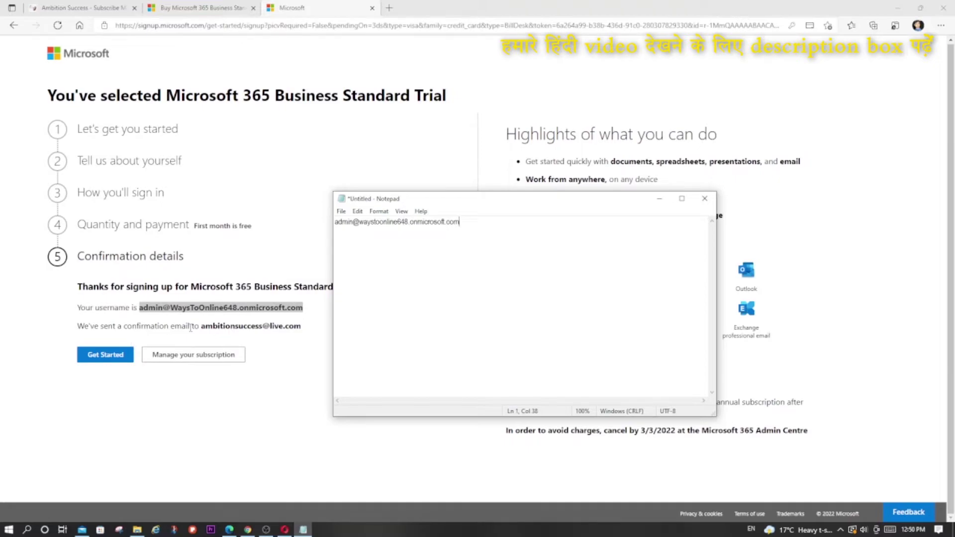
- Add a 'Linked email ID -' line with the copied confirmation email address to the note
click(207, 331)
drag(203, 326, 307, 327)
key(ctrl+c)
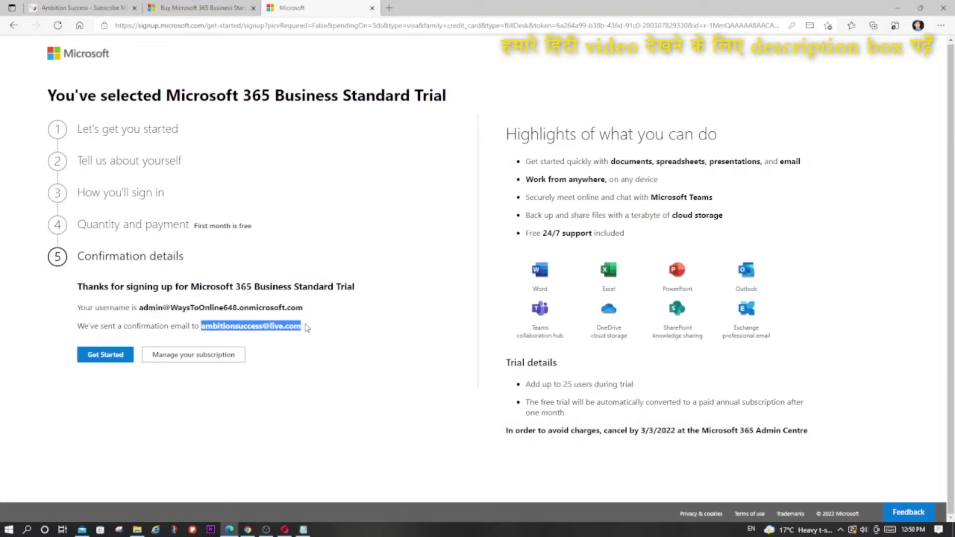
key(alt+Tab)
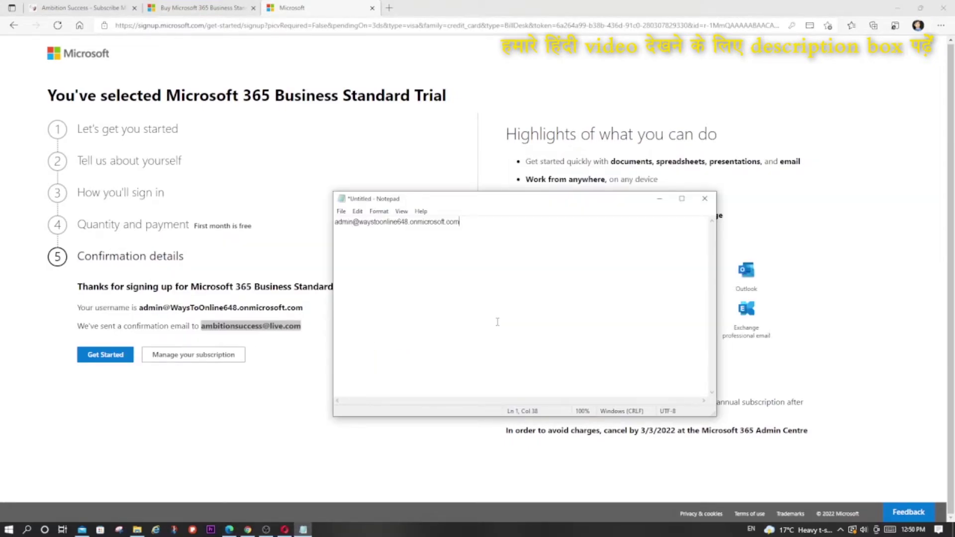
text(Linked email ID -)
key(ctrl+v)
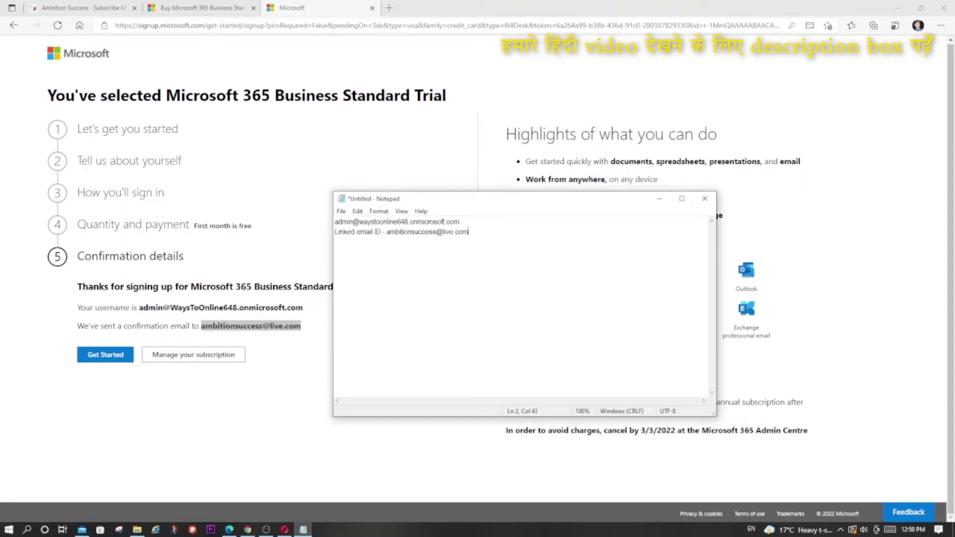
key(alt+Tab)
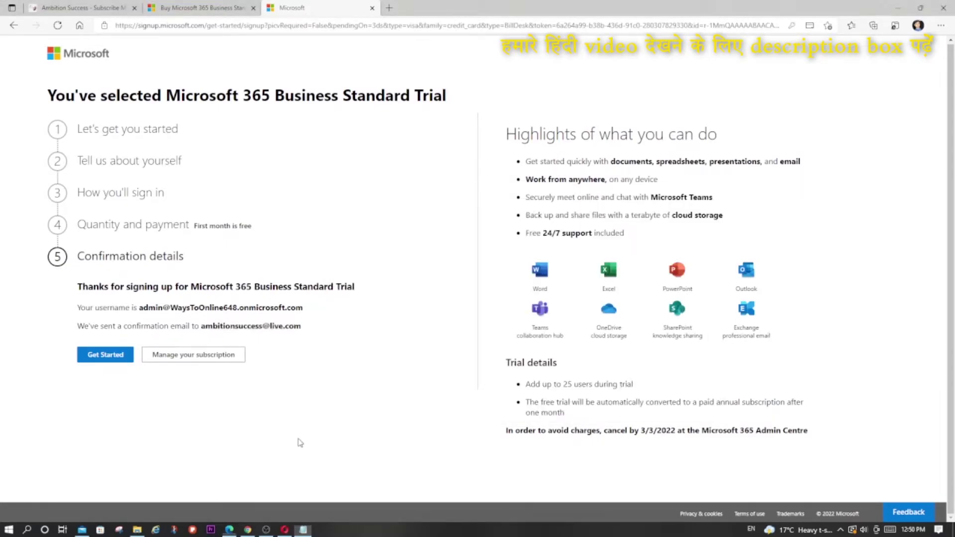
key(alt+Tab)
key(alt+Tab)
key(alt+Tab)
key(alt+Tab)
key(alt+Tab)
key(alt+Tab)
key(alt+Tab)
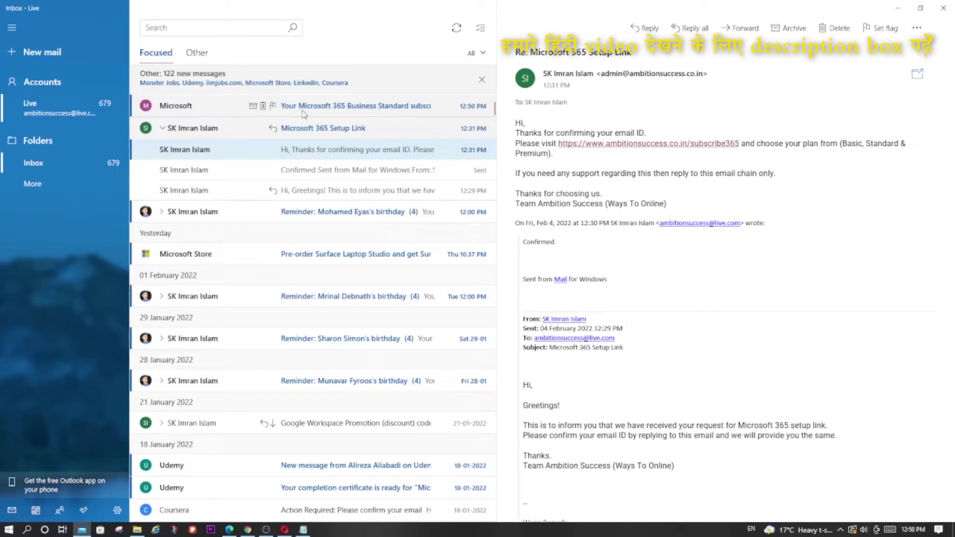
- Open Microsoft's Microsoft 365 Business Standard subscription email in the Mail Inbox
click(306, 113)
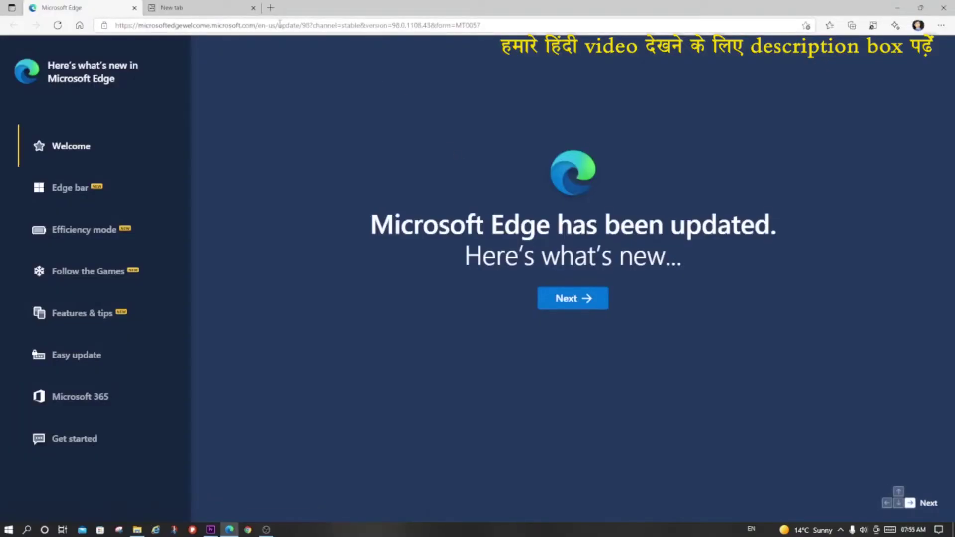
- Browse to outlook.com and choose Sign in to reach the Microsoft account sign-in page
click(280, 28)
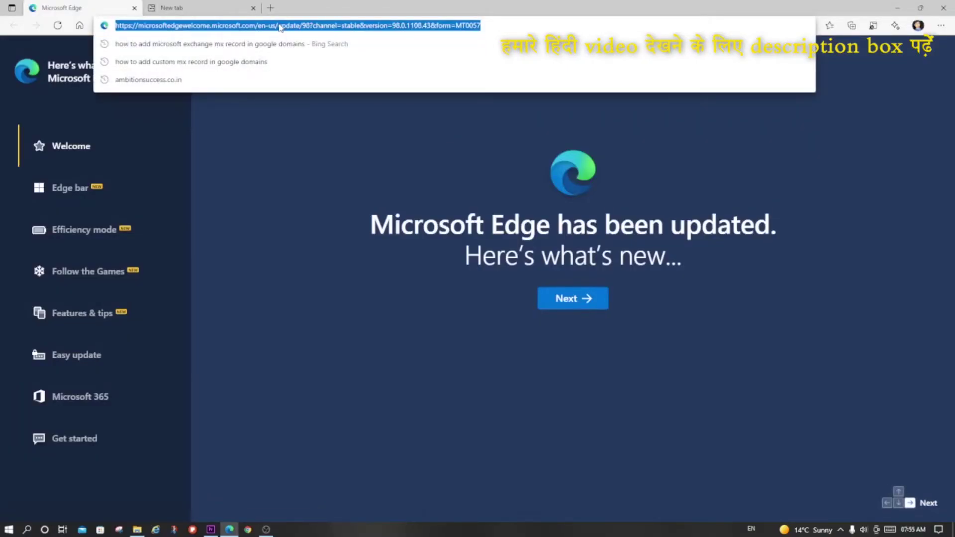
text(outl)
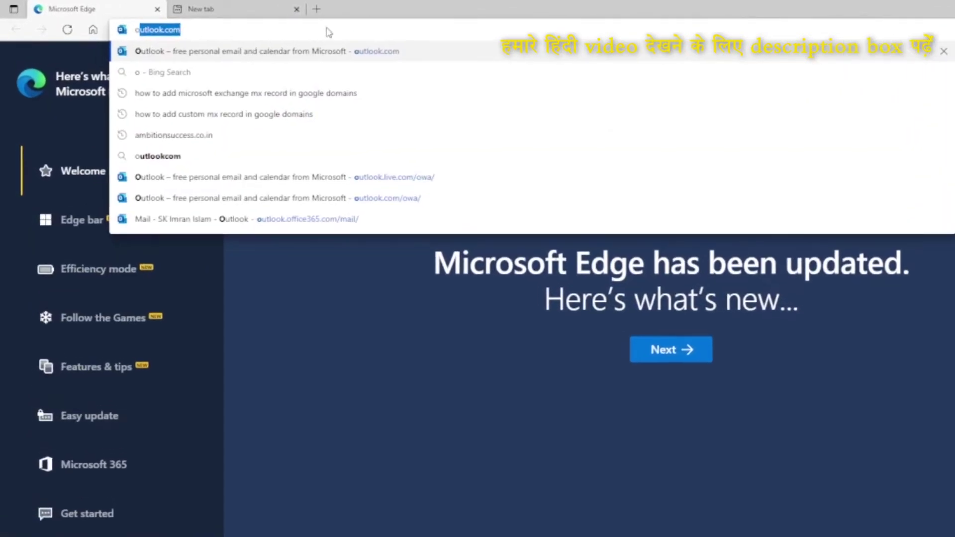
text(ook.com)
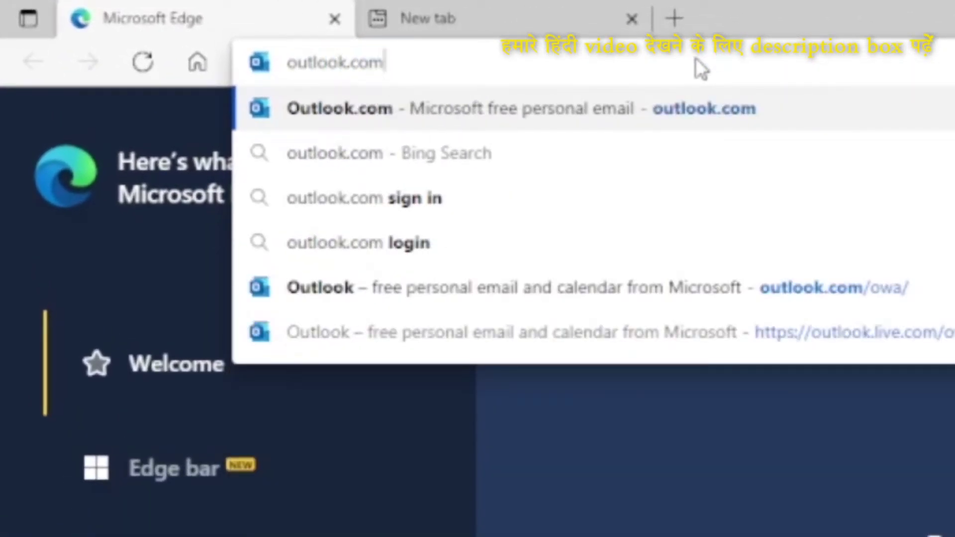
key(Return)
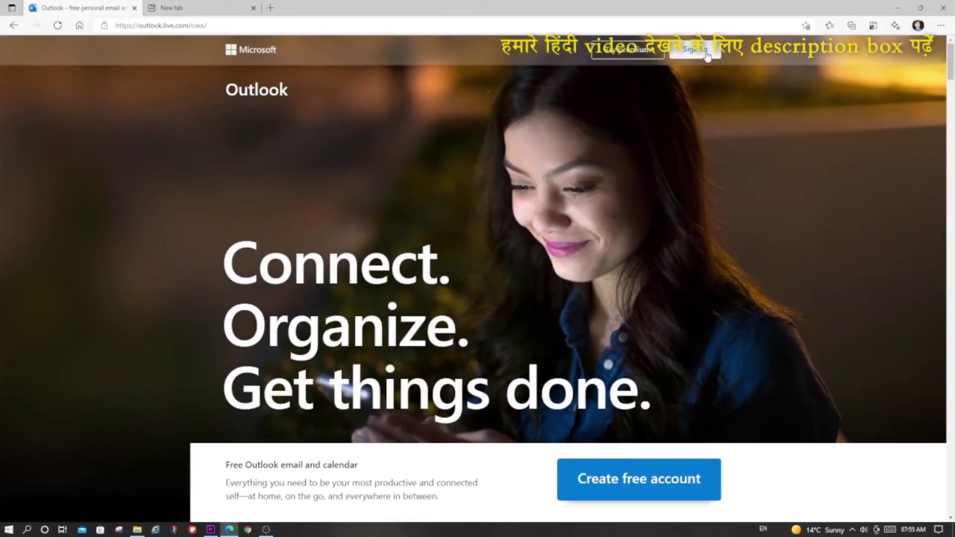
click(706, 51)
click(9, 530)
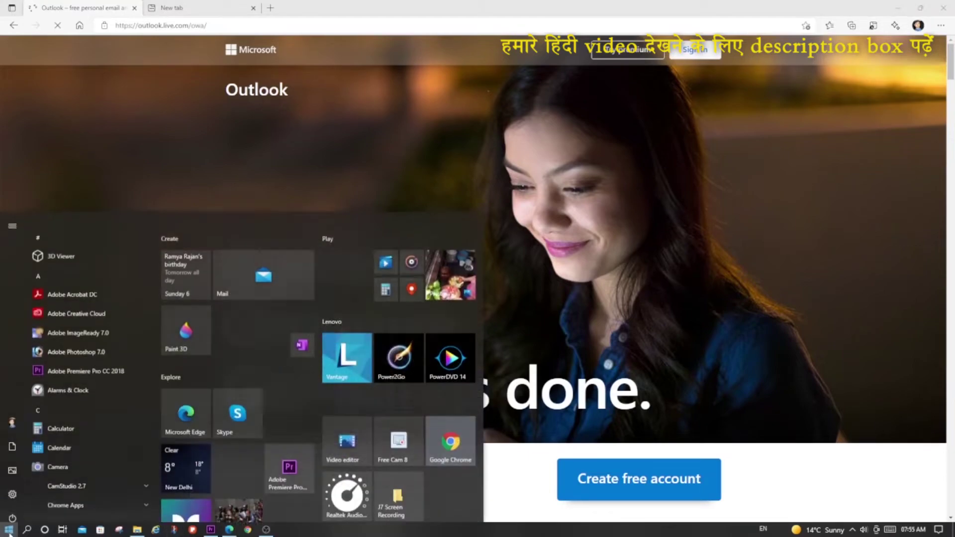
- Launch Notepad and open the 'ambitionsuccess dot net' note from the Microsoft 365 Subscription folder
text(note)
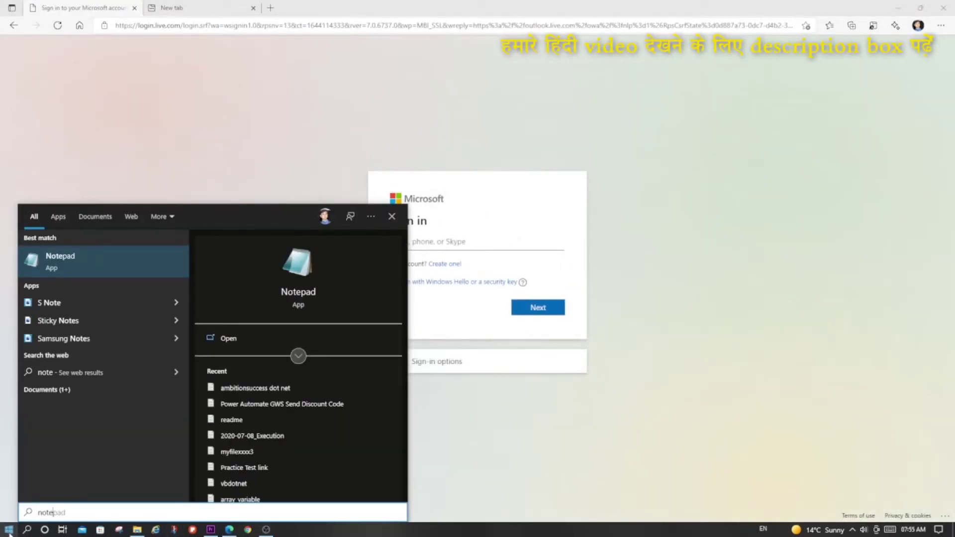
key(Return)
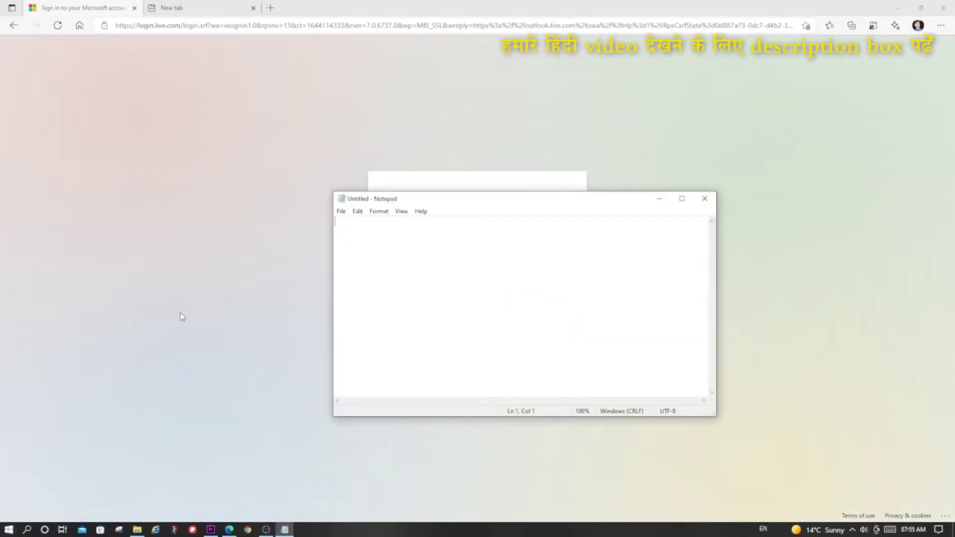
click(341, 211)
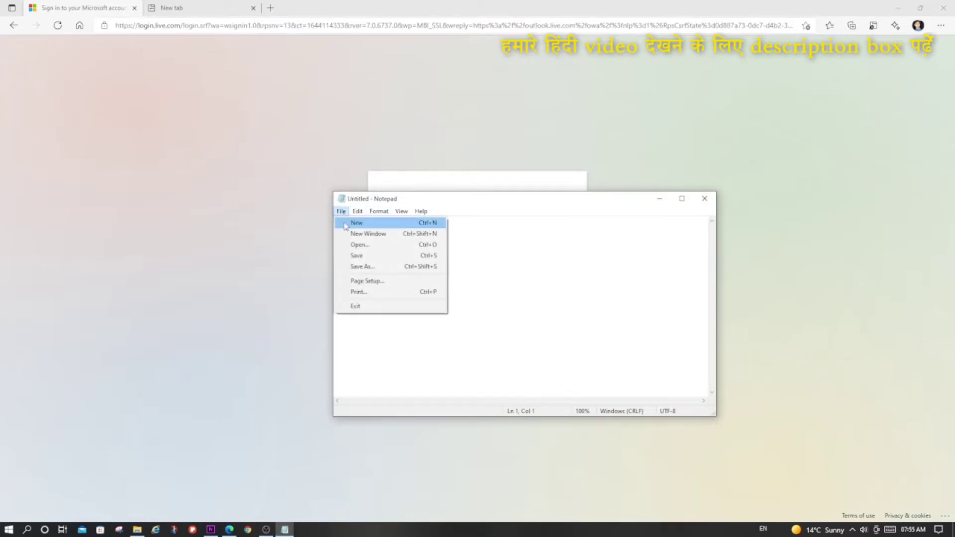
click(359, 244)
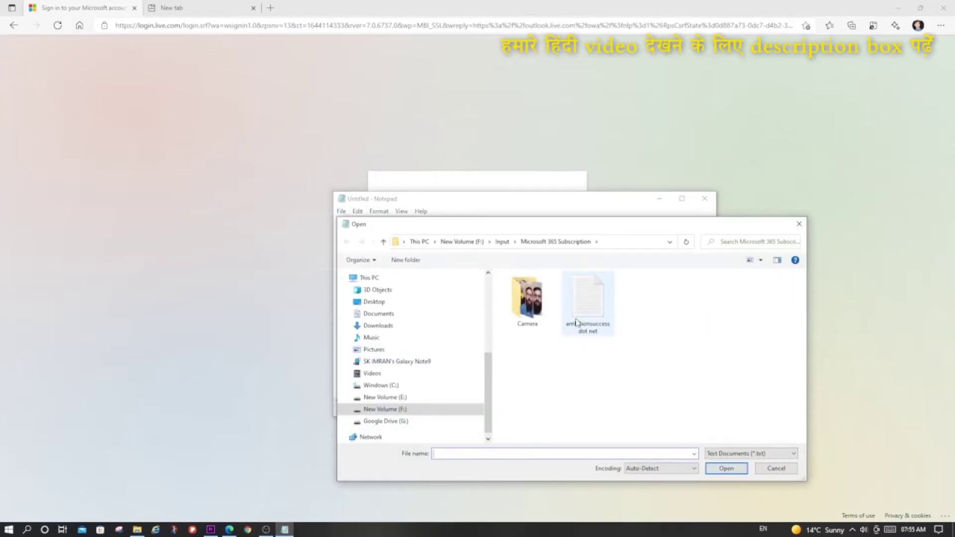
double_click(577, 319)
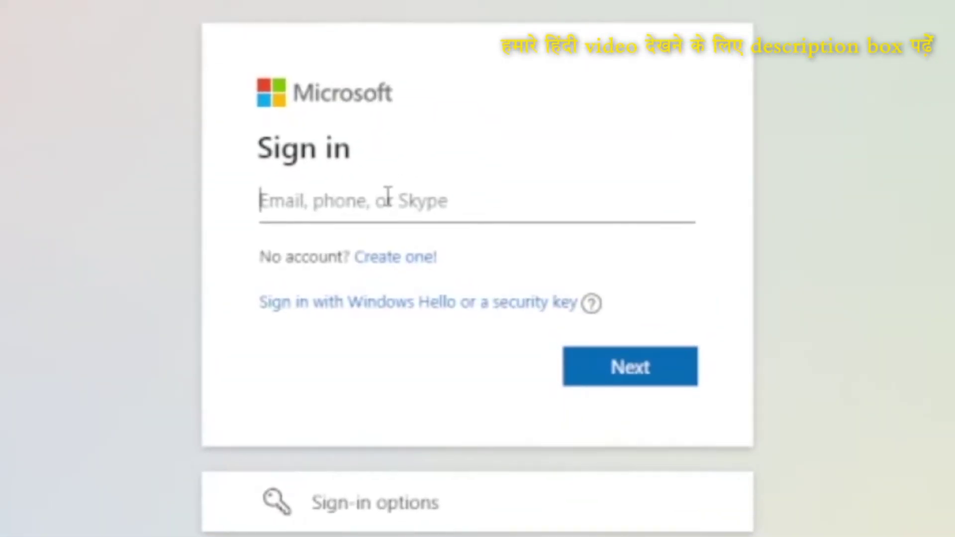
- Sign in with the admin username copied from the Notepad note and the admin password
key(alt+Tab)
drag(460, 149, 107, 142)
key(ctrl+c)
key(alt+Tab)
click(422, 196)
key(ctrl+v)
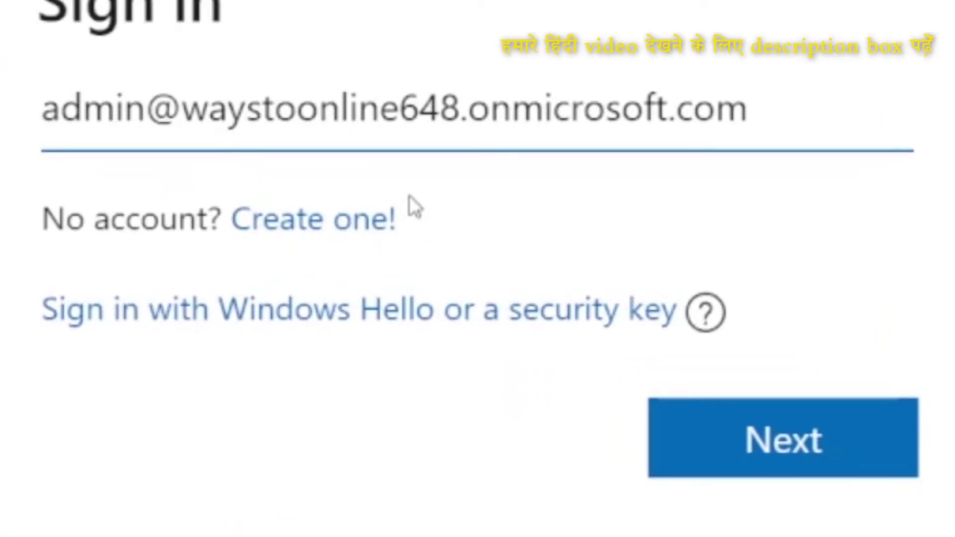
click(786, 443)
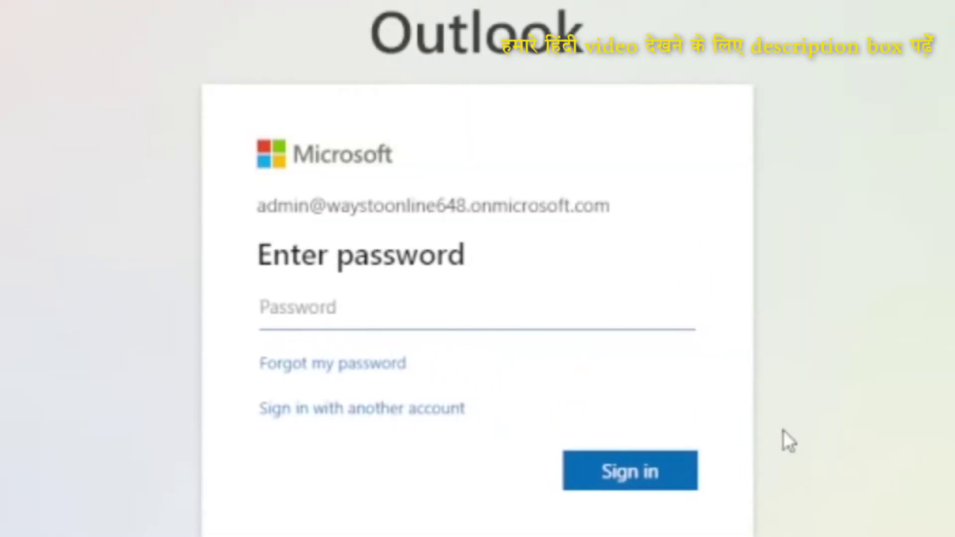
text(•••••••)
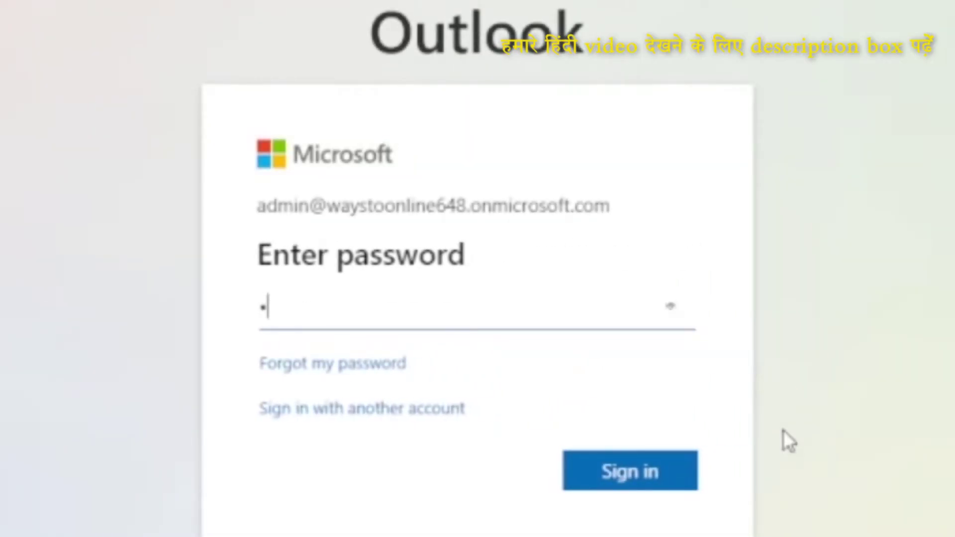
text(••••)
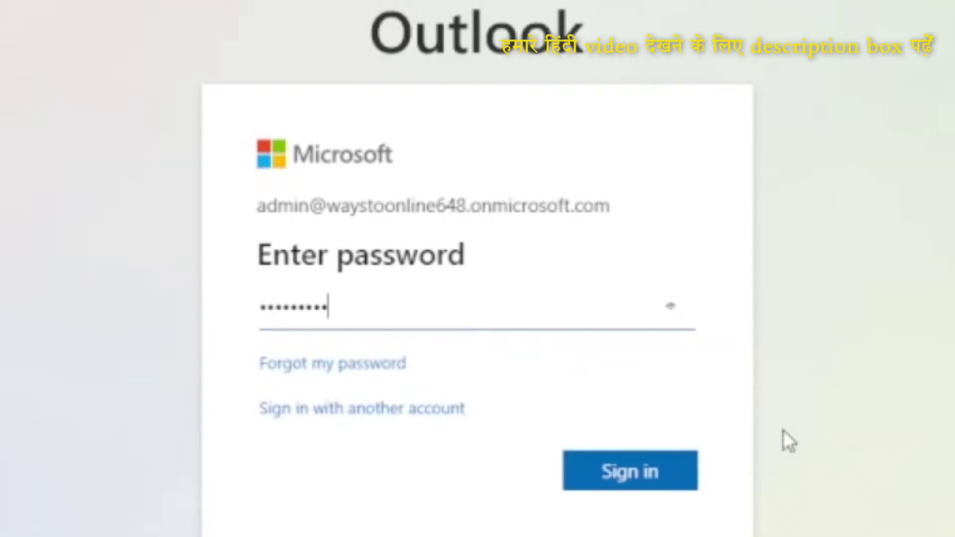
key(Return)
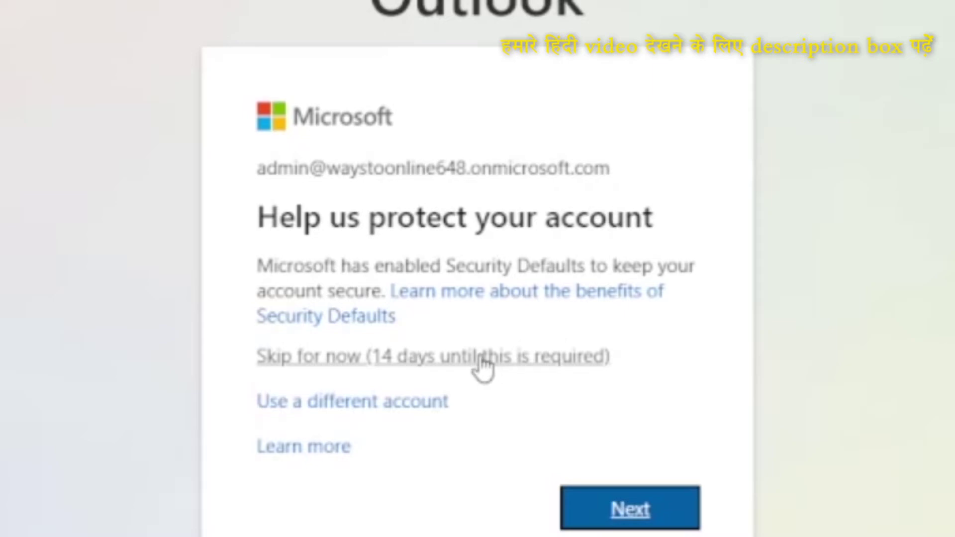
- Skip the security setup, stay signed in, and back out of Authenticator setup into Outlook
click(460, 375)
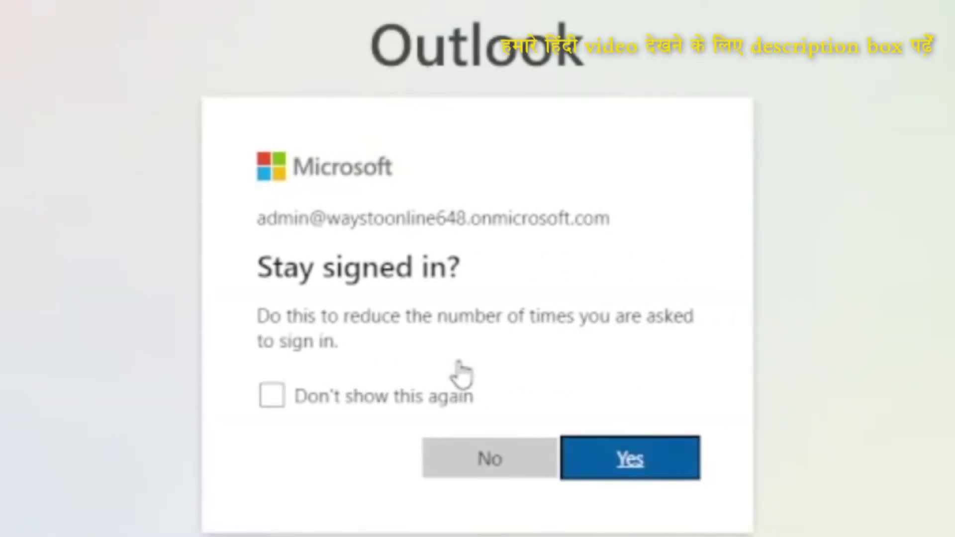
click(601, 485)
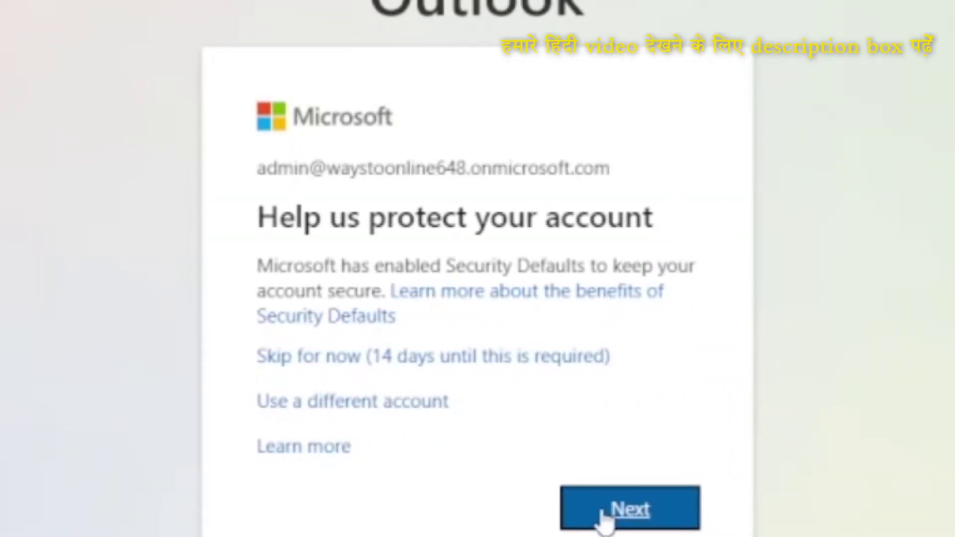
click(602, 512)
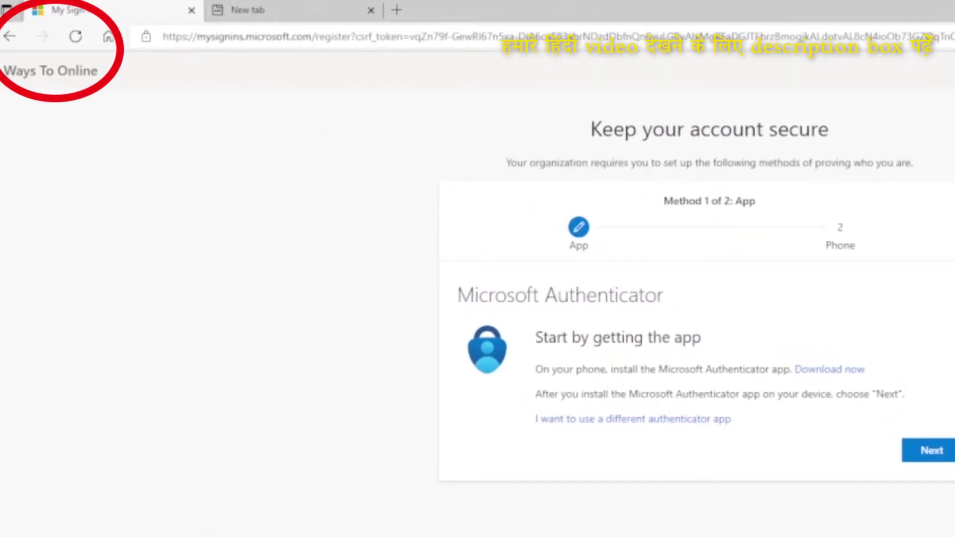
click(11, 36)
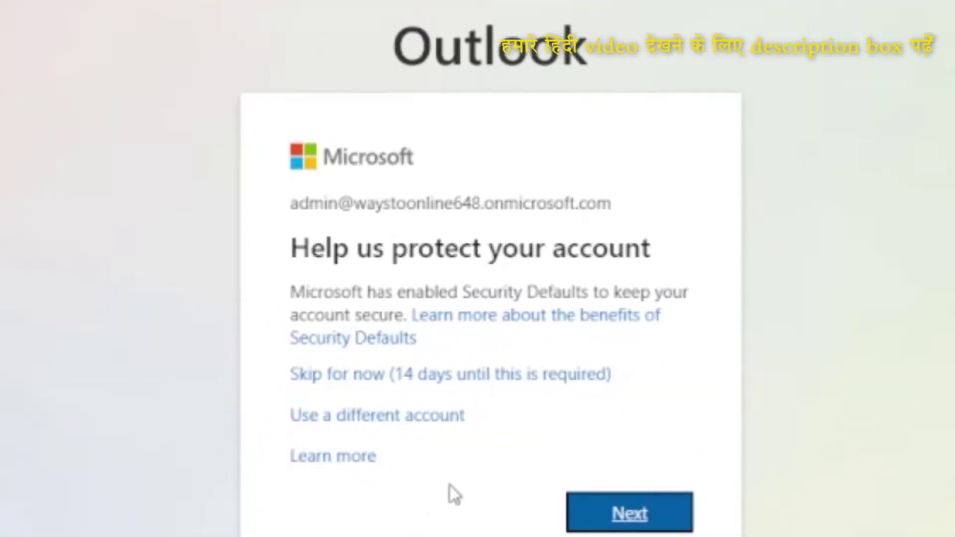
click(538, 379)
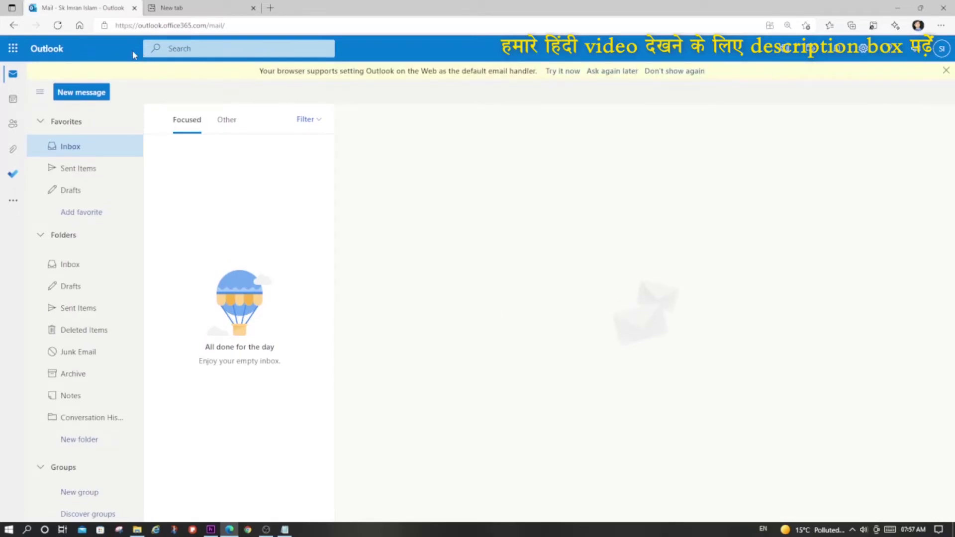
- Check the signed-in account details and the Microsoft 365 apps list
click(941, 48)
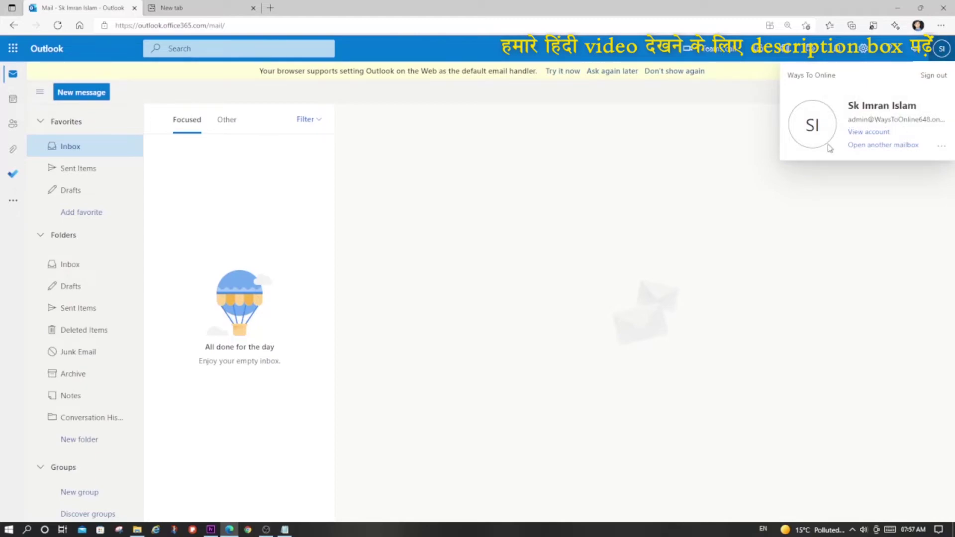
click(411, 193)
click(13, 49)
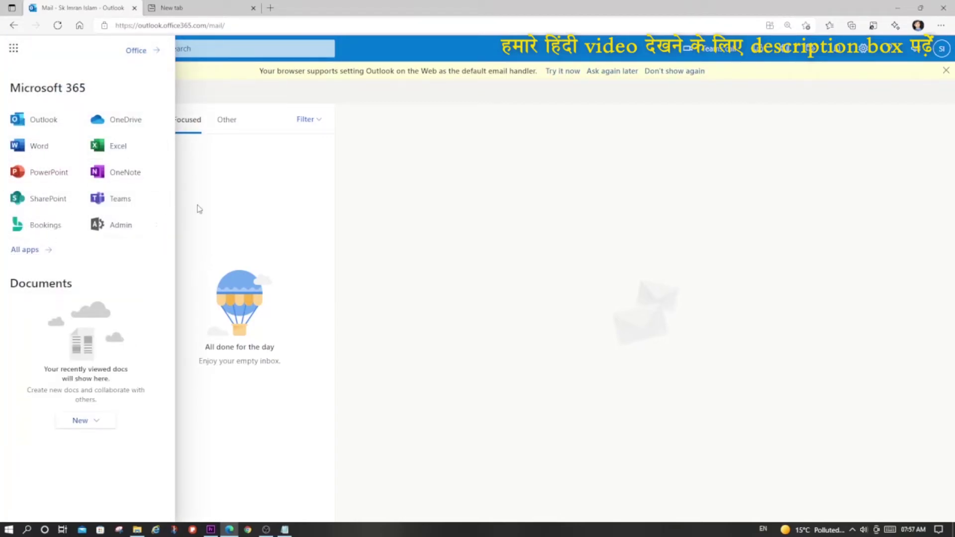
click(296, 177)
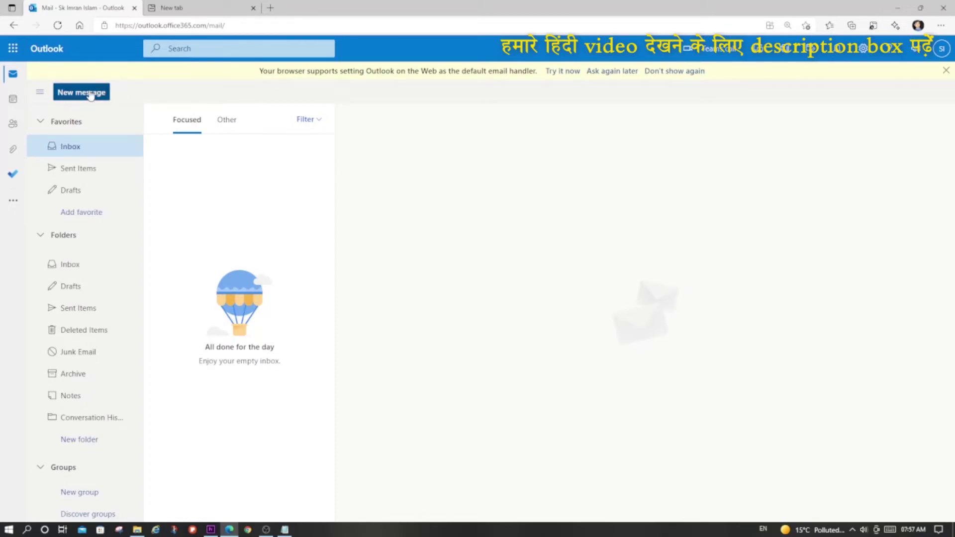
- Send a 'Test Email' message to the personal Live mailbox and switch to Windows Mail
key(n)
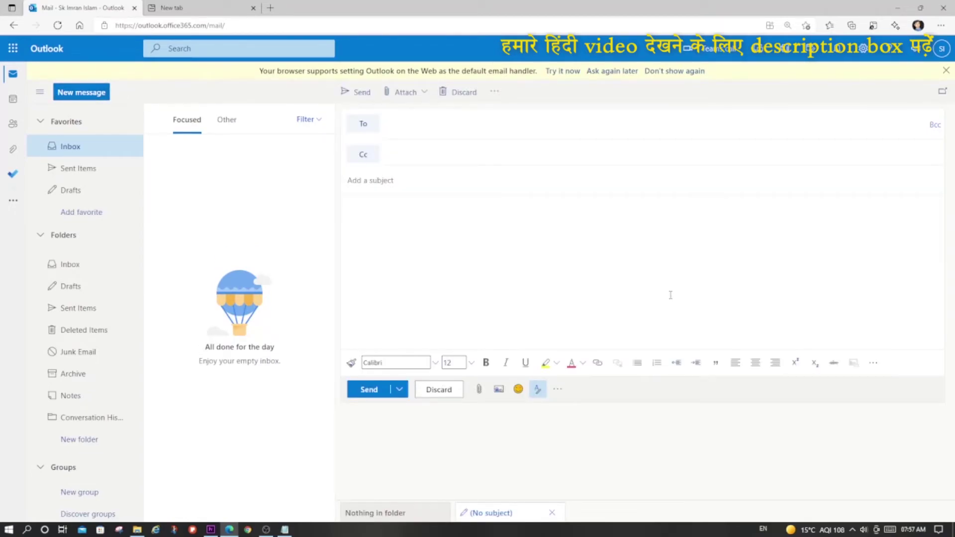
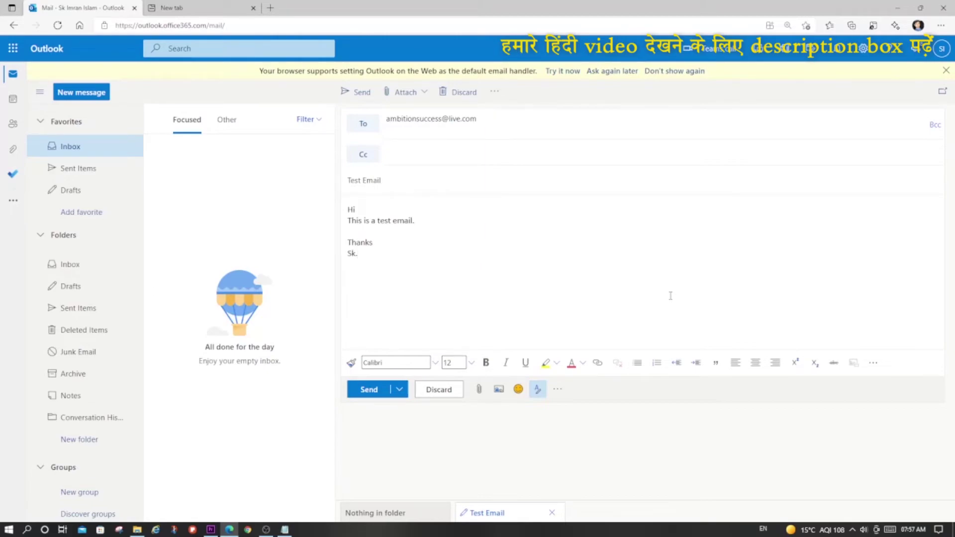
click(352, 389)
click(82, 529)
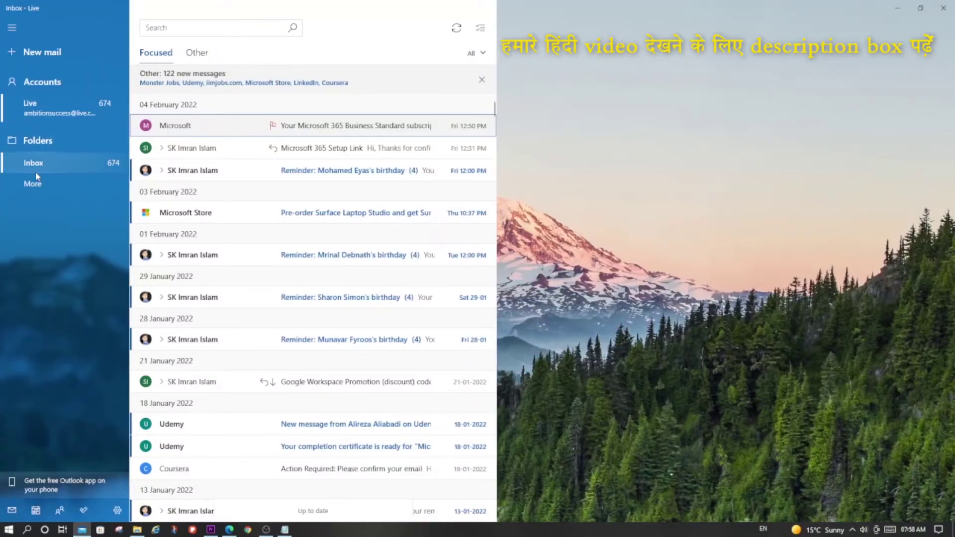
- Find the Test Email in the Junk folder and mark it as Not junk
click(40, 191)
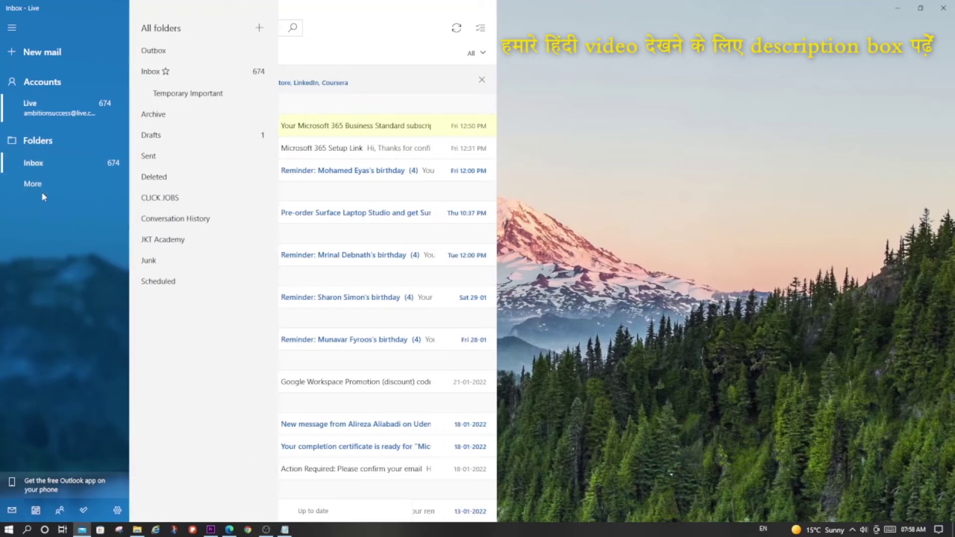
click(161, 261)
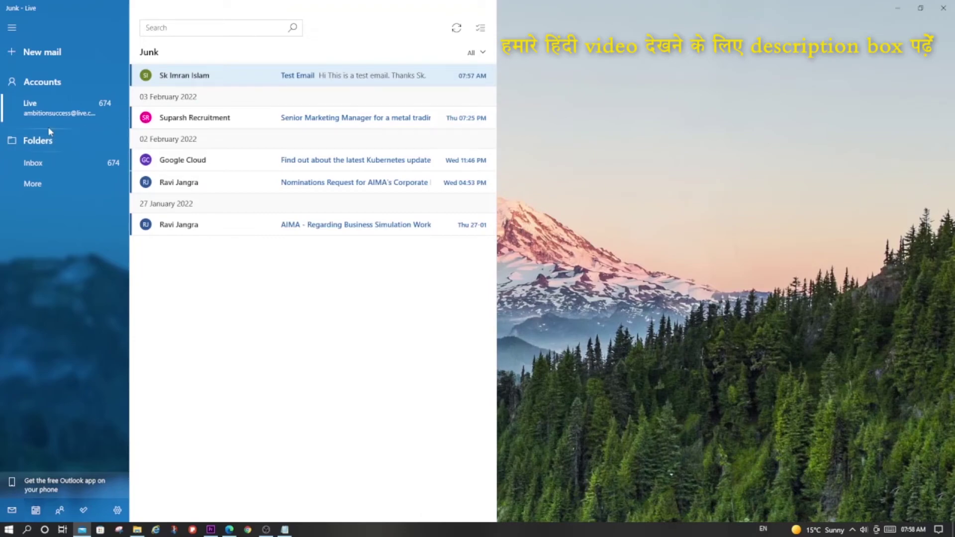
mouse_move(245, 84)
click(290, 81)
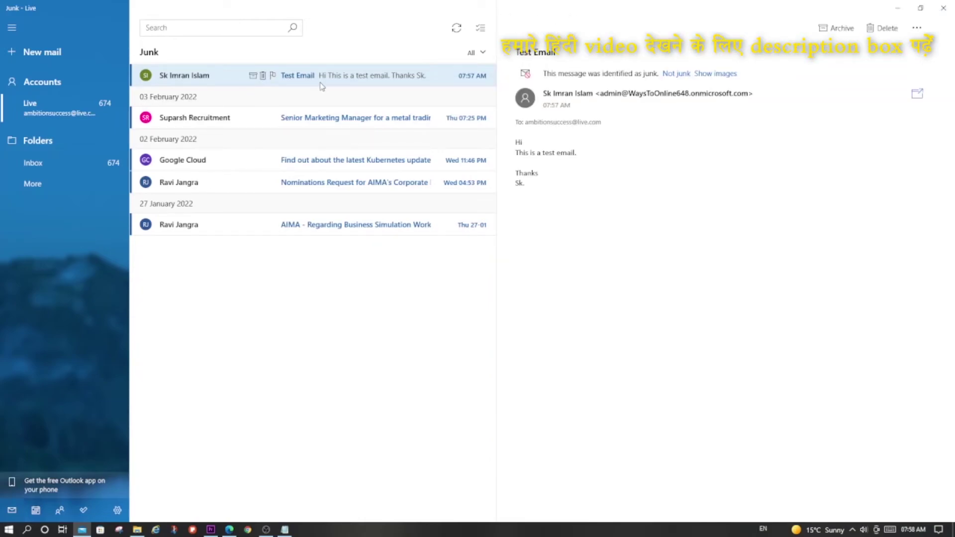
click(675, 74)
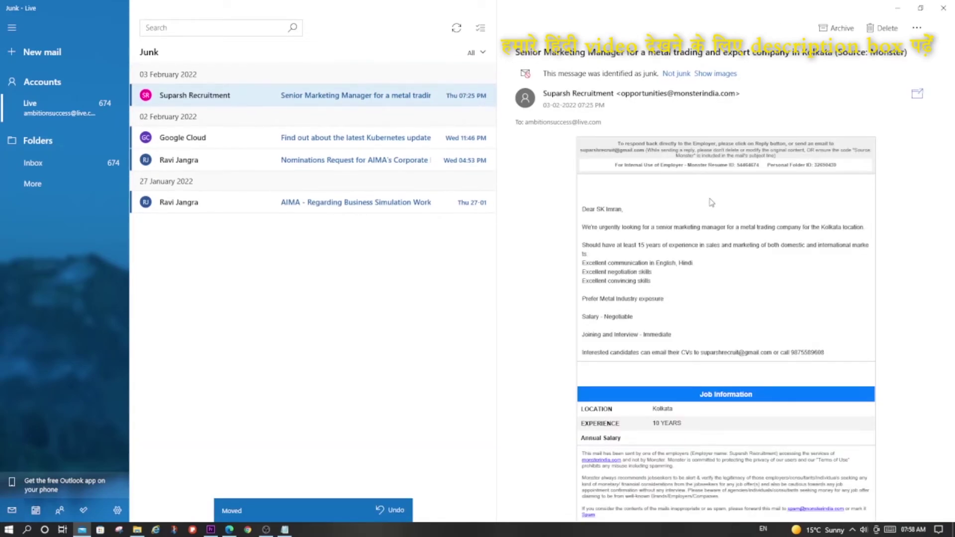
- Open the Test Email in the Inbox, check the sender's onmicrosoft.com domain, then view the sent copy in Outlook's Sent Items
click(35, 163)
click(337, 107)
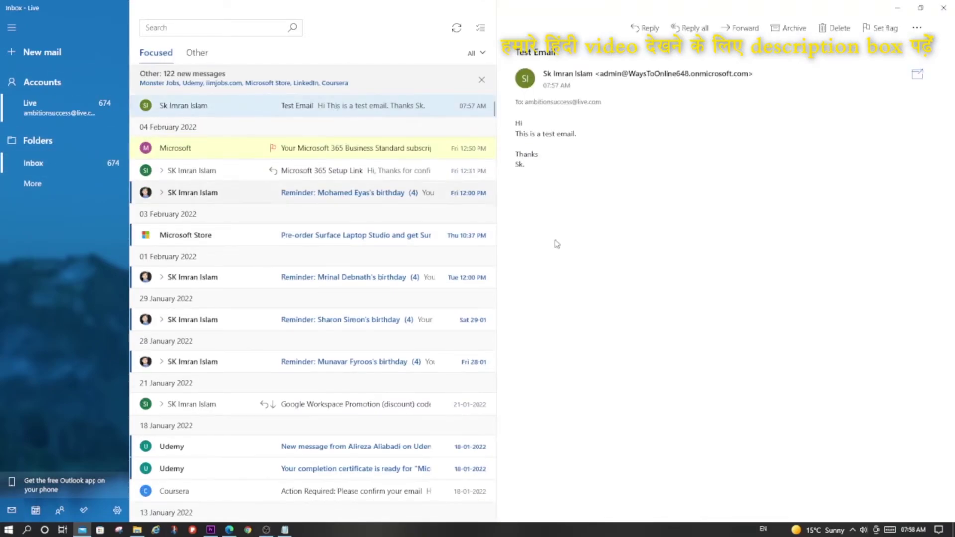
drag(515, 123, 520, 160)
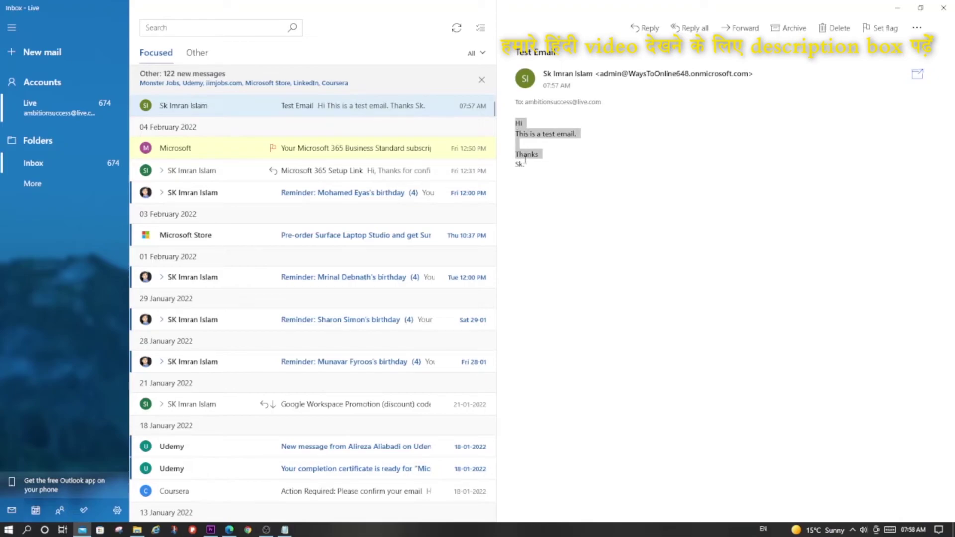
drag(600, 74, 750, 81)
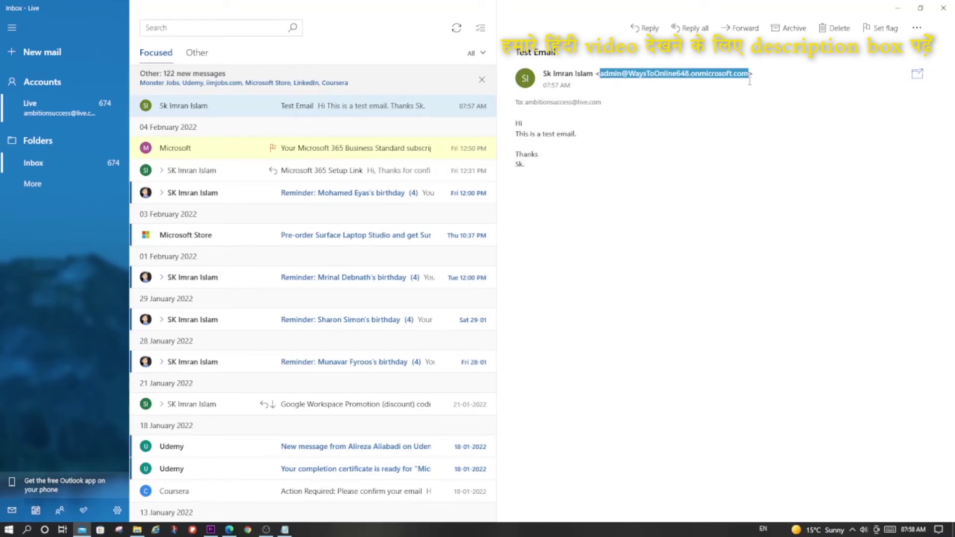
click(689, 79)
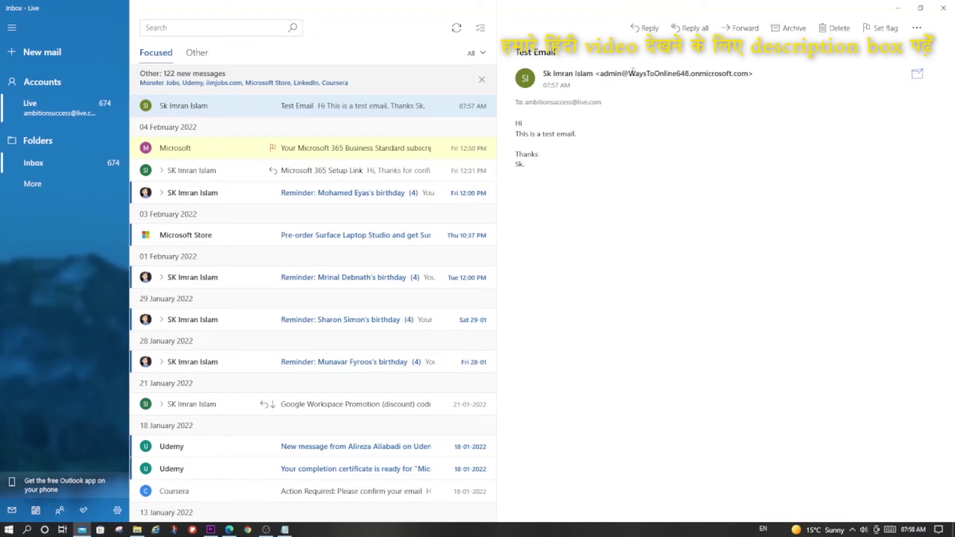
drag(629, 72, 750, 73)
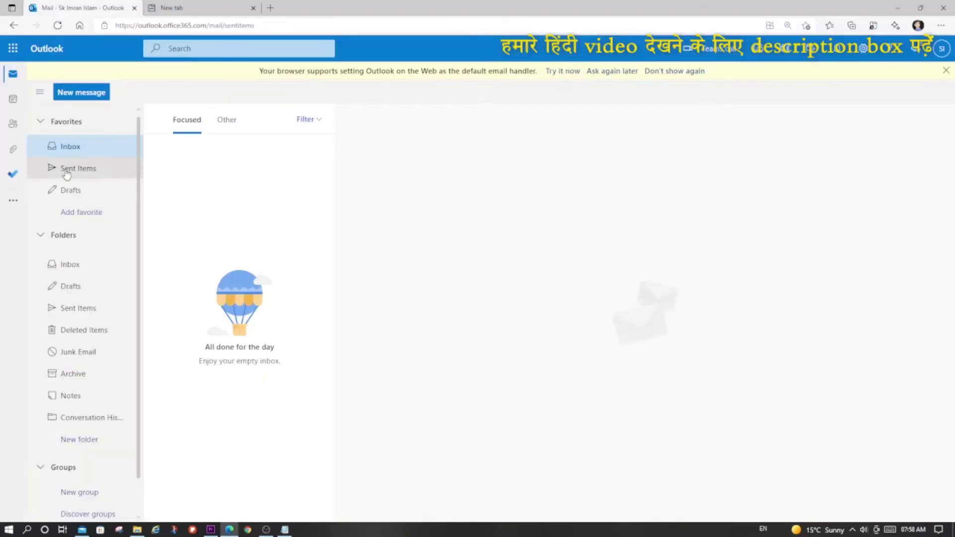
click(71, 167)
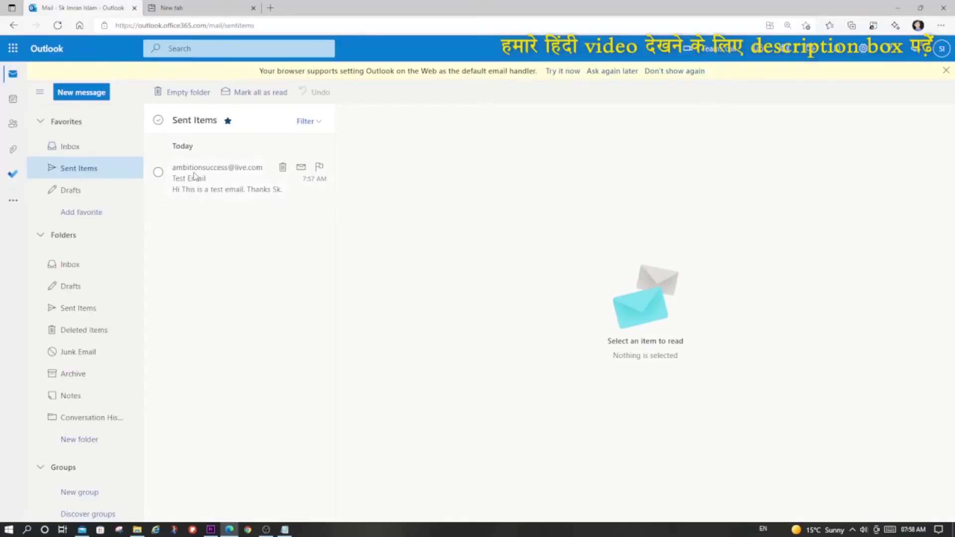
click(195, 177)
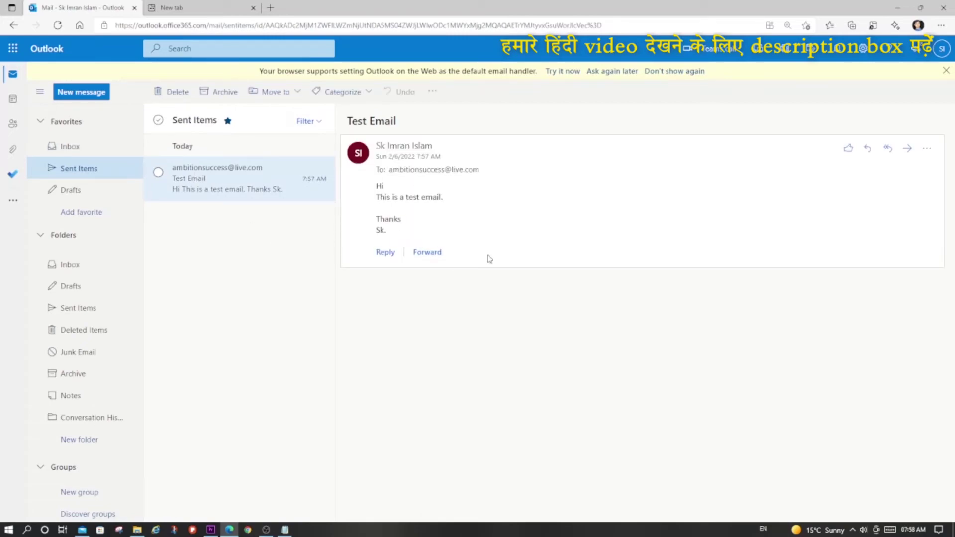